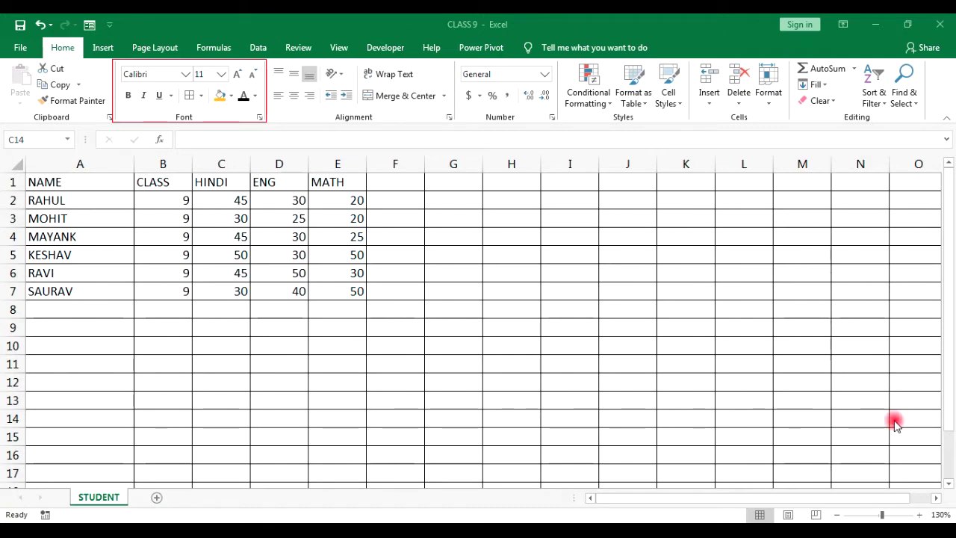
Select the marks table A1:E7 and change its font to Arial.
{"action": "left_click", "coordinate": [289, 313]}
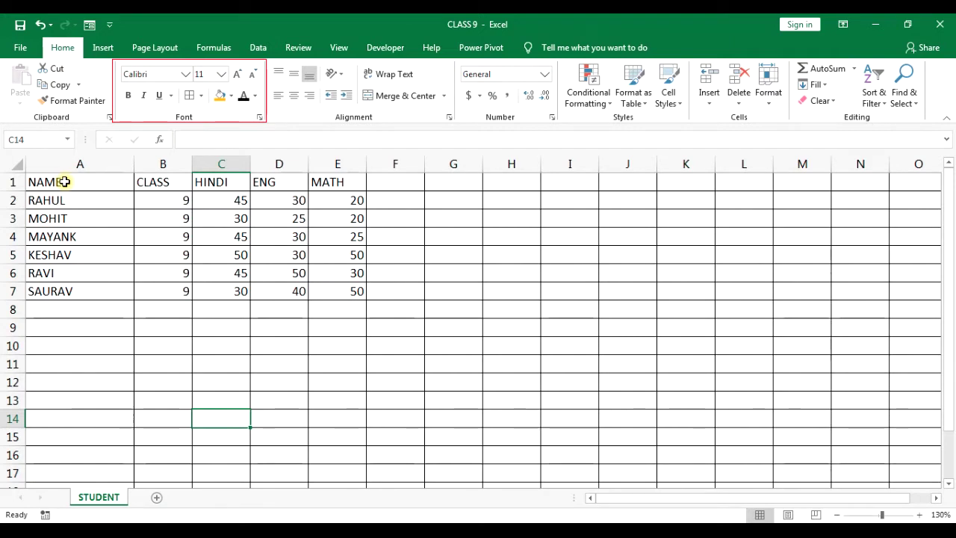
{"action": "left_click", "coordinate": [75, 220]}
{"action": "left_click_drag", "start_coordinate": [64, 183], "coordinate": [342, 294]}
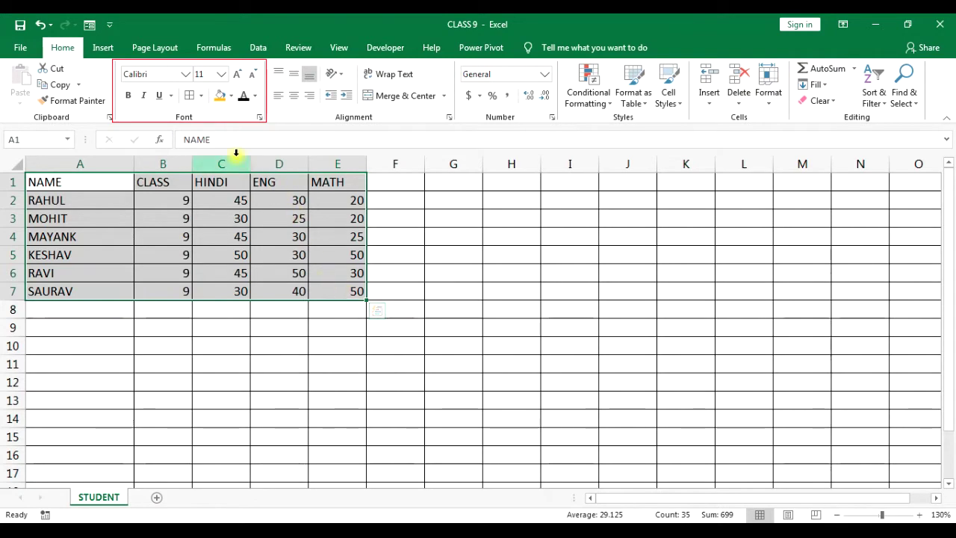
{"action": "left_click", "coordinate": [185, 74]}
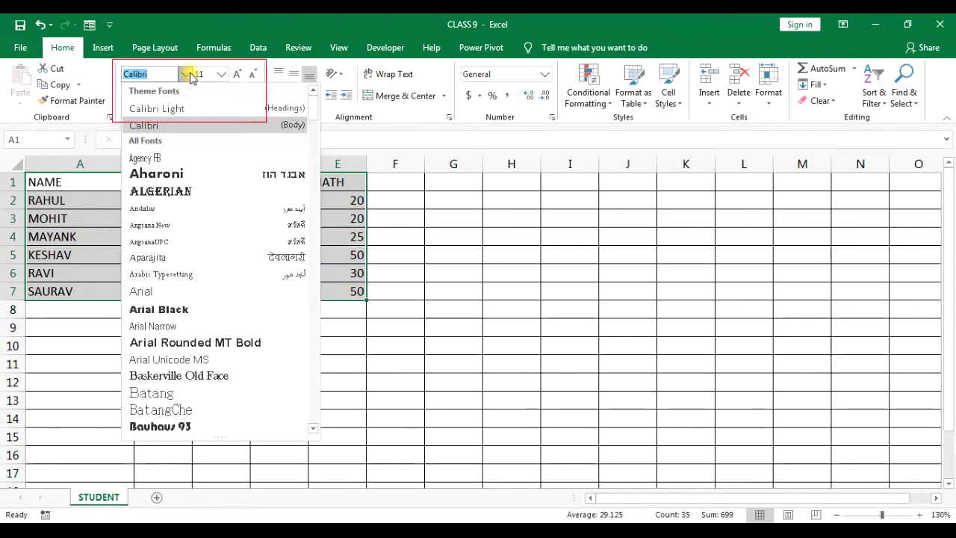
{"action": "left_click", "coordinate": [165, 177]}
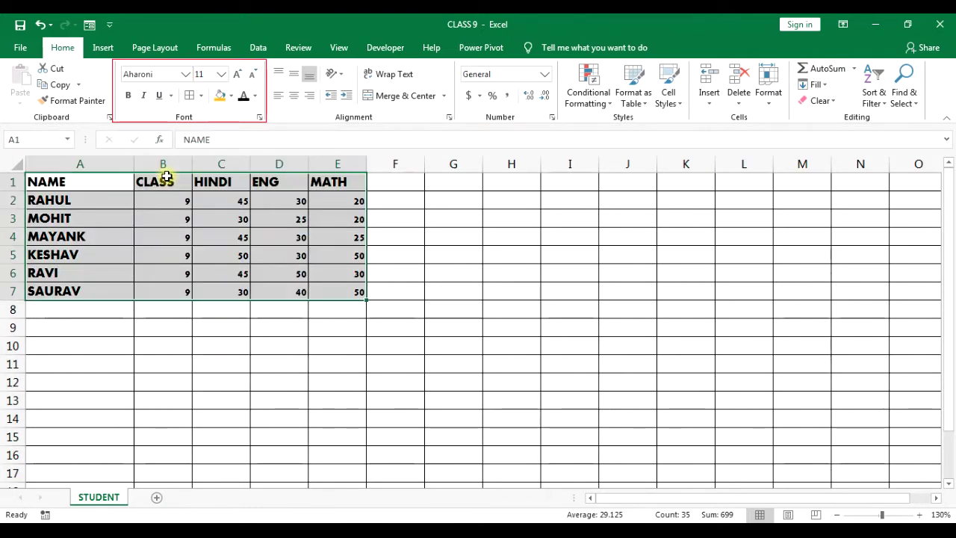
{"action": "left_click", "coordinate": [184, 75]}
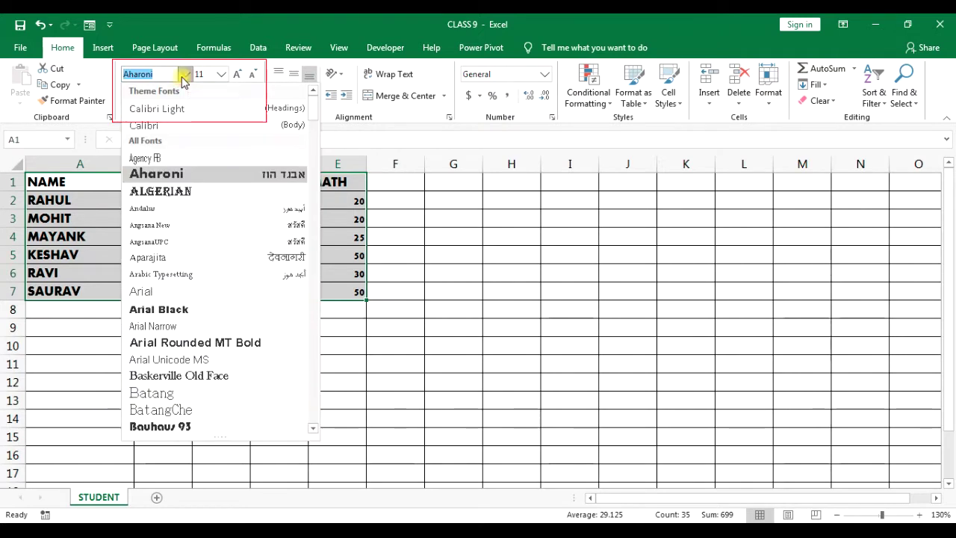
{"action": "left_click", "coordinate": [173, 297]}
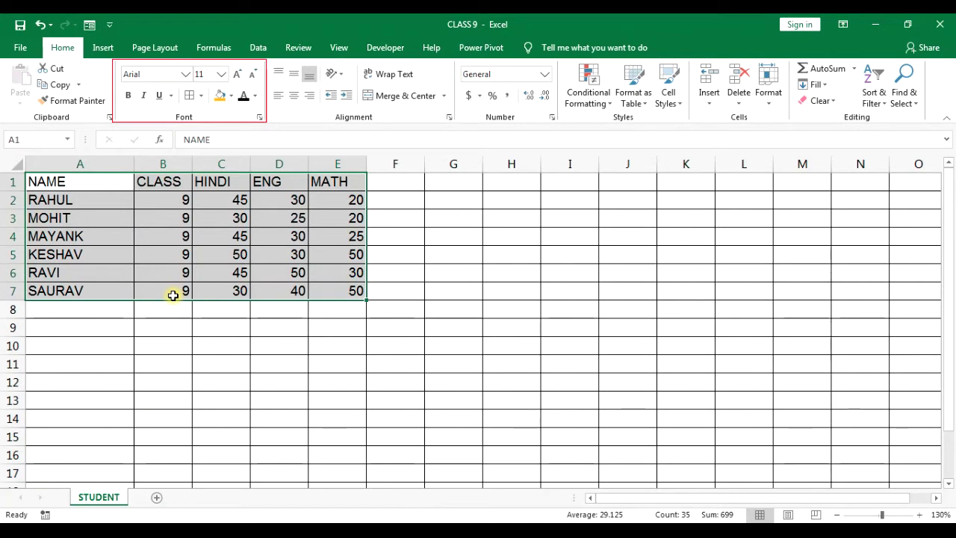
Make the table text size 14 and bold, leaving italic off.
{"action": "left_click", "coordinate": [221, 75]}
{"action": "left_click", "coordinate": [201, 158]}
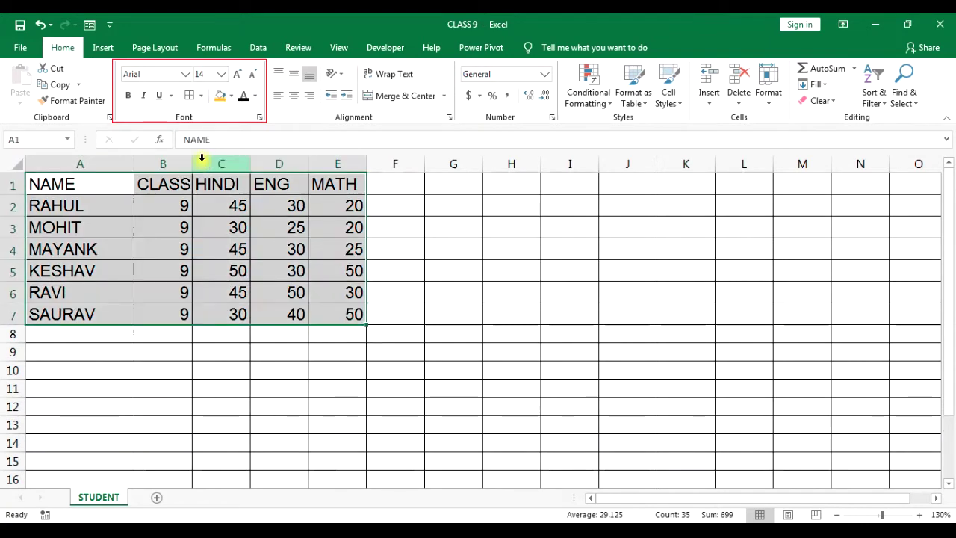
{"action": "left_click", "coordinate": [128, 97]}
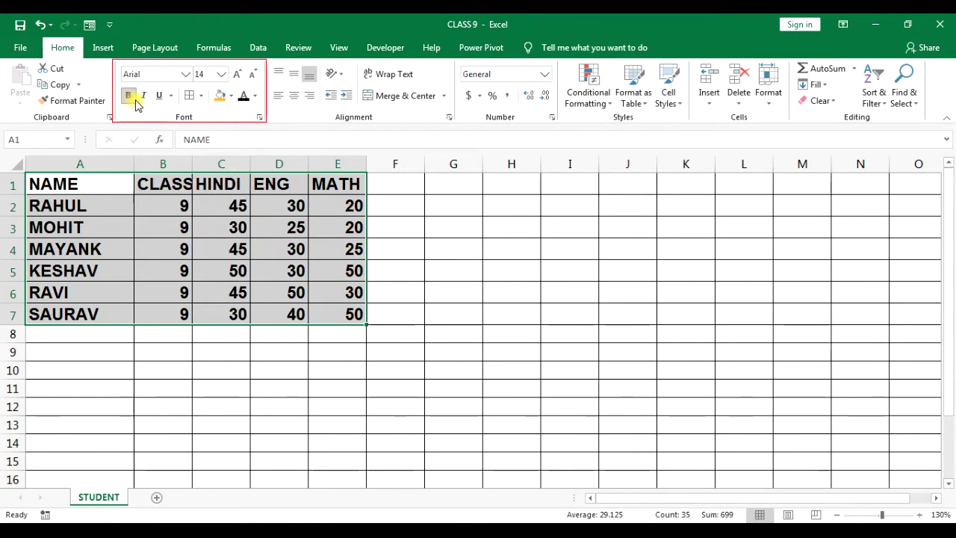
{"action": "left_click", "coordinate": [143, 97]}
{"action": "left_click", "coordinate": [143, 97]}
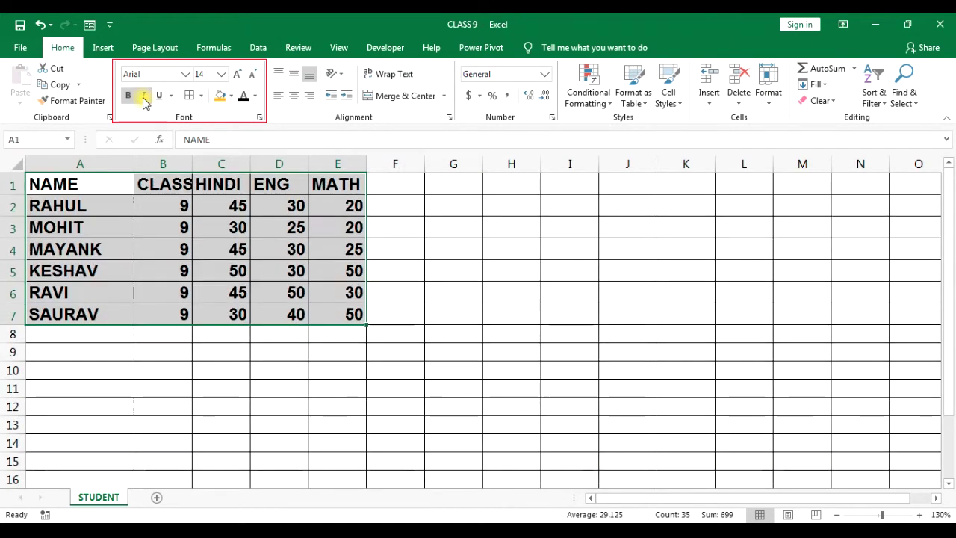
{"action": "left_click", "coordinate": [144, 98]}
{"action": "left_click", "coordinate": [144, 97]}
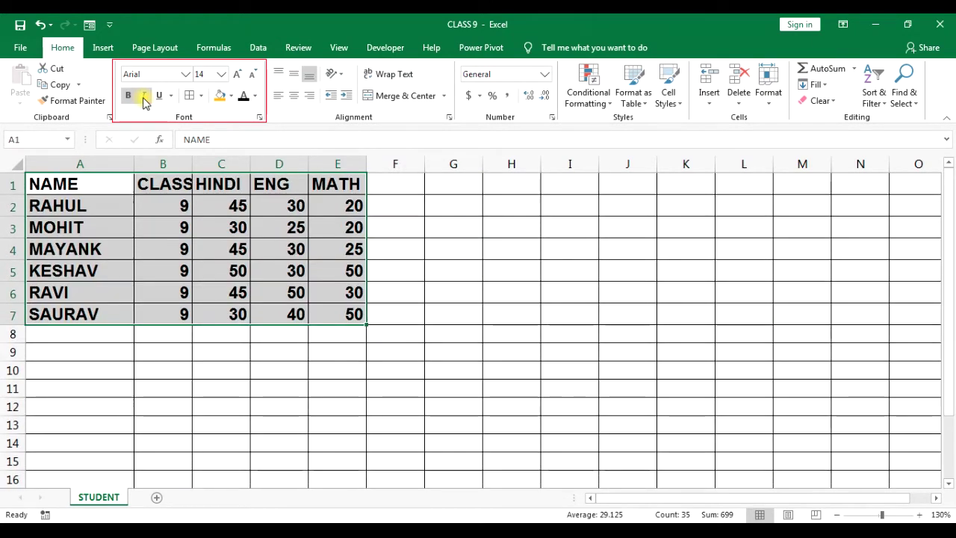
{"action": "left_click", "coordinate": [164, 207]}
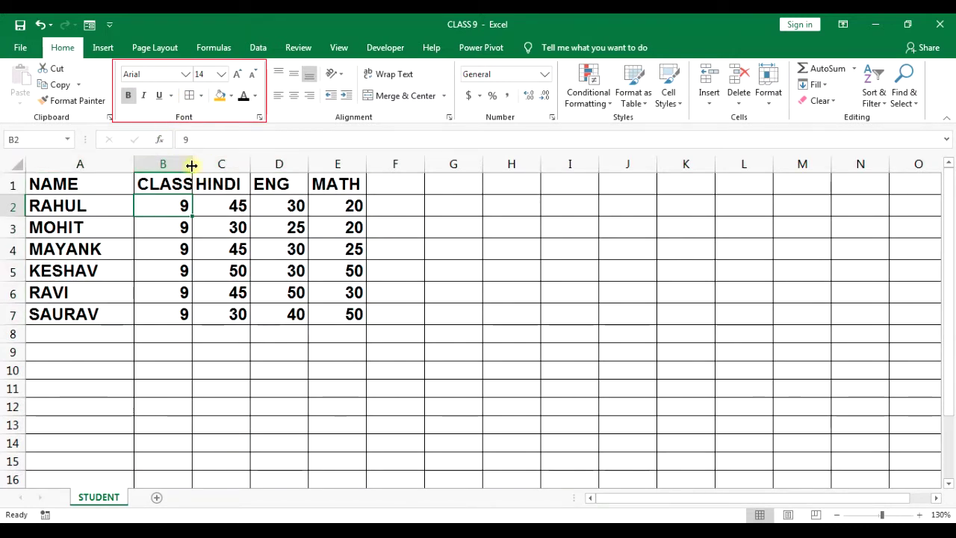
Drag column B wider to show the full CLASS heading and make row 7 slightly taller.
{"action": "left_click", "coordinate": [173, 179]}
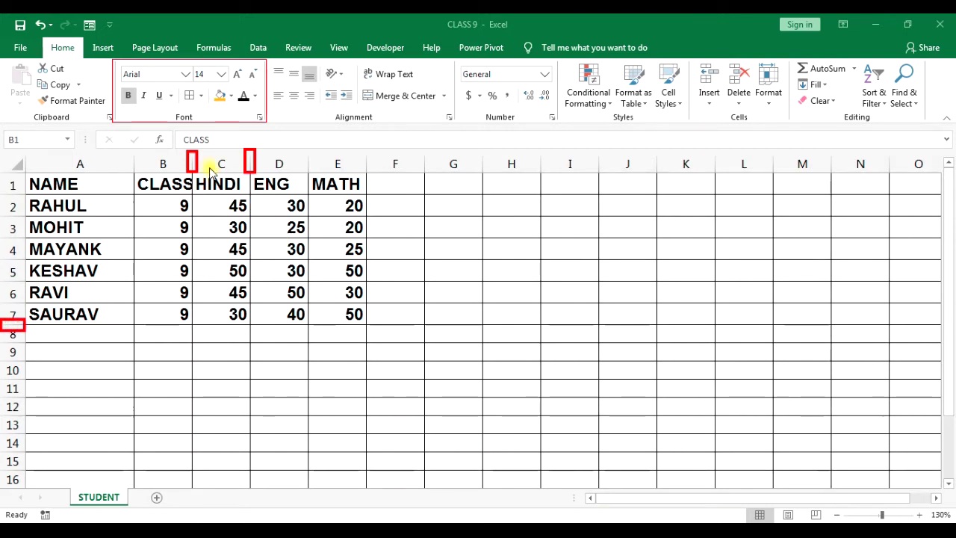
{"action": "left_click_drag", "start_coordinate": [194, 165], "coordinate": [215, 165]}
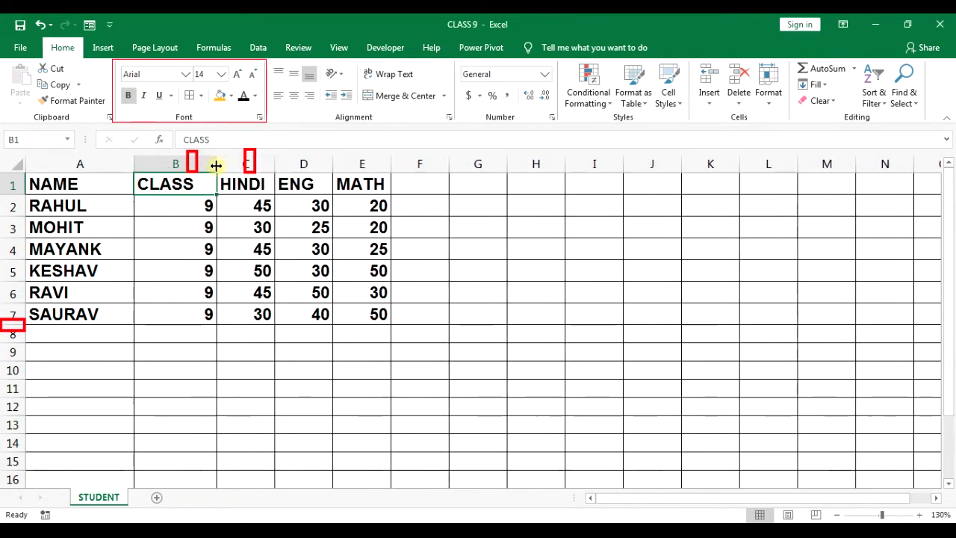
{"action": "mouse_move", "coordinate": [12, 324]}
{"action": "left_mouse_down"}
{"action": "mouse_move", "coordinate": [12, 341]}
{"action": "mouse_move", "coordinate": [14, 327]}
{"action": "left_mouse_up"}
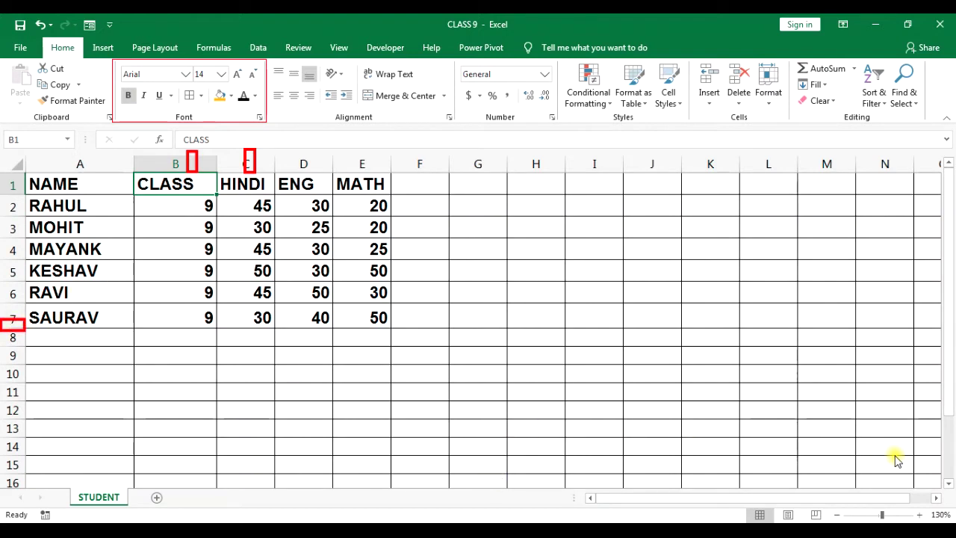
Apply All Borders to the marks table A1:E7, then add a blank Sheet5.
{"action": "left_click", "coordinate": [203, 187]}
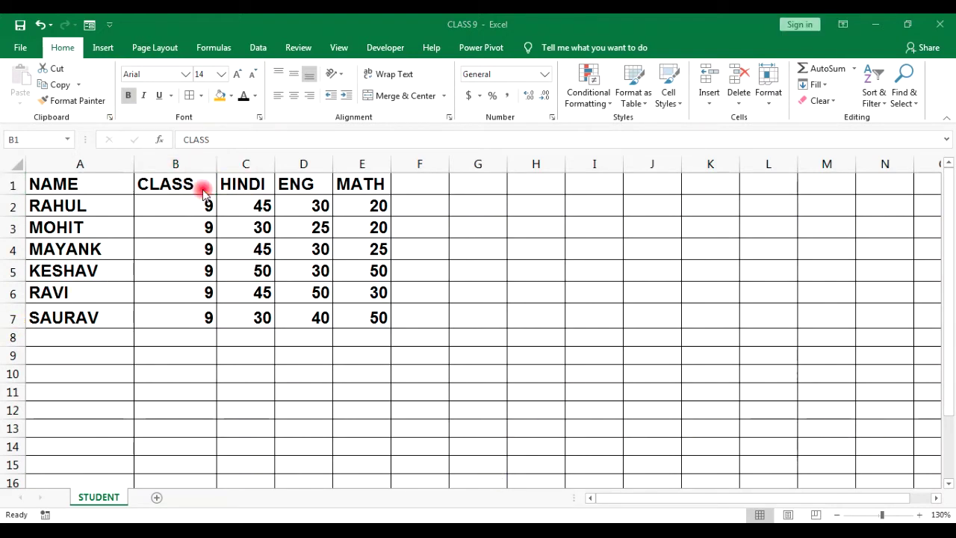
{"action": "left_click", "coordinate": [74, 188]}
{"action": "left_click_drag", "start_coordinate": [74, 188], "coordinate": [364, 318]}
{"action": "left_click", "coordinate": [159, 97]}
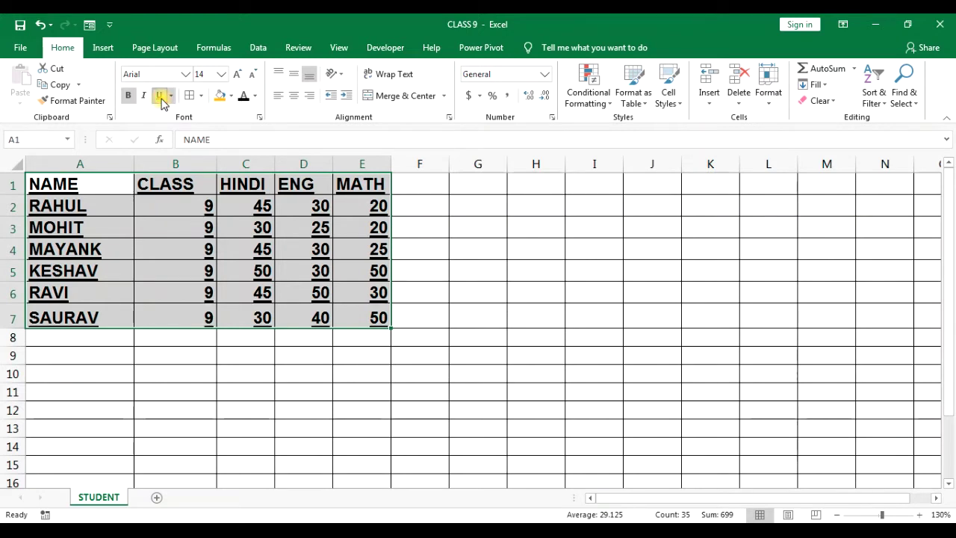
{"action": "left_click", "coordinate": [162, 99]}
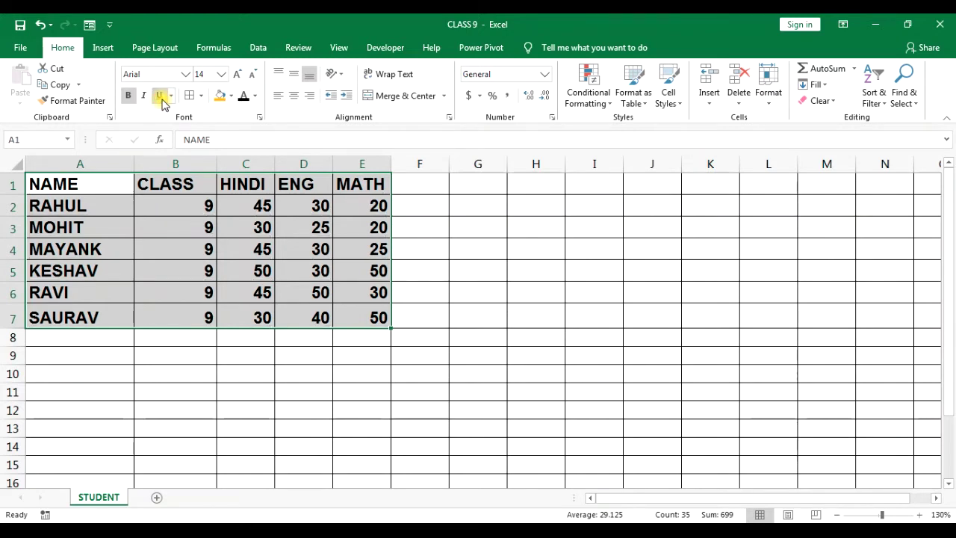
{"action": "left_click", "coordinate": [200, 97]}
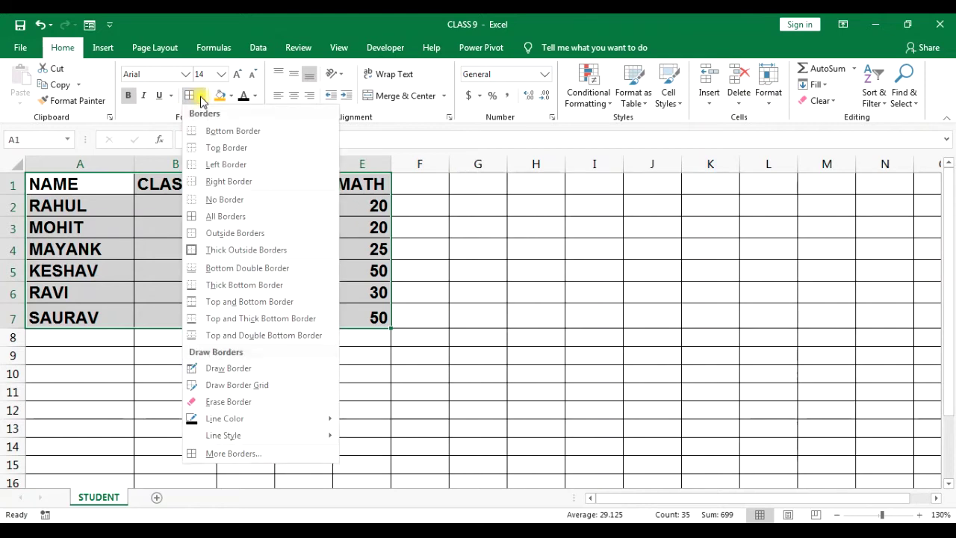
{"action": "left_click", "coordinate": [192, 219]}
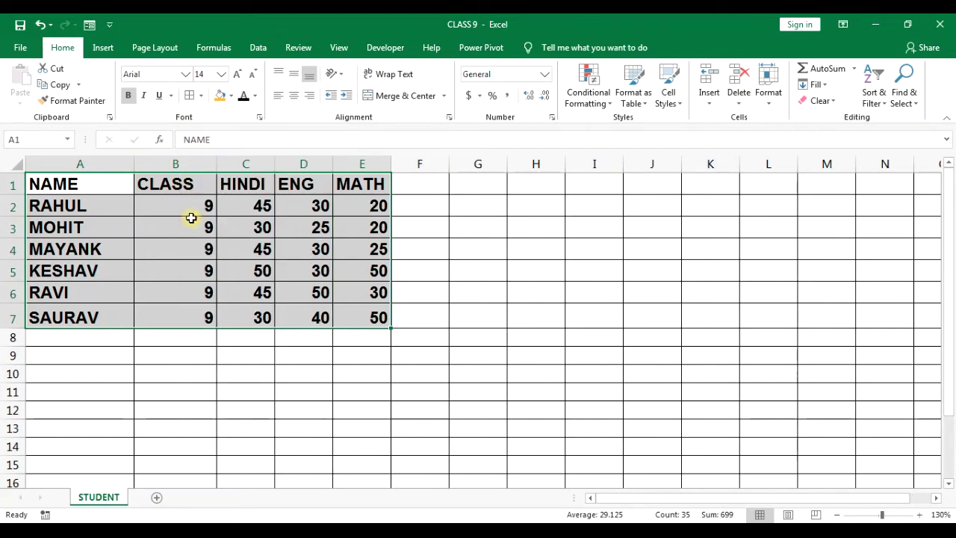
{"action": "left_click", "coordinate": [157, 497]}
{"action": "left_click", "coordinate": [151, 330]}
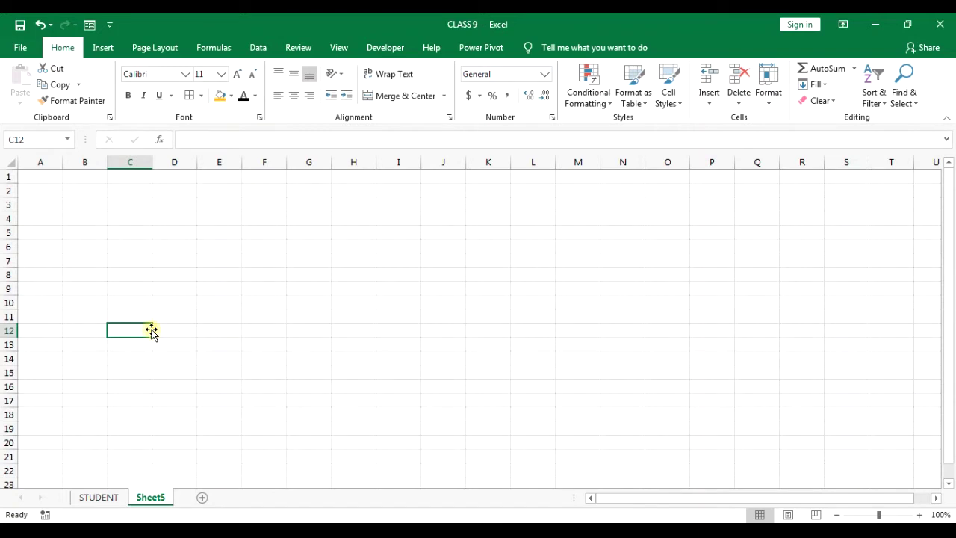
Apply All Borders to A1:E13 on Sheet5, then switch back to the STUDENT sheet.
{"action": "left_click_drag", "start_coordinate": [49, 177], "coordinate": [203, 351]}
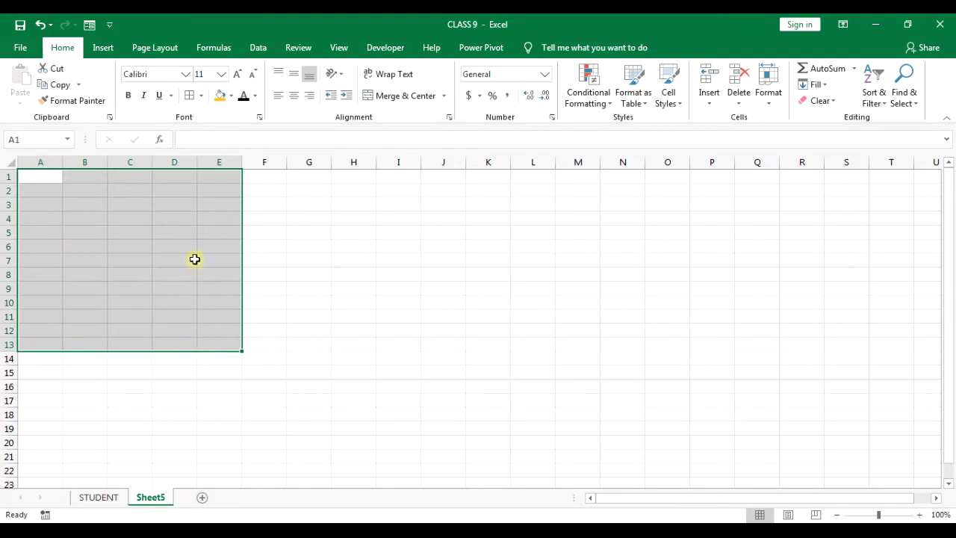
{"action": "left_click", "coordinate": [200, 96]}
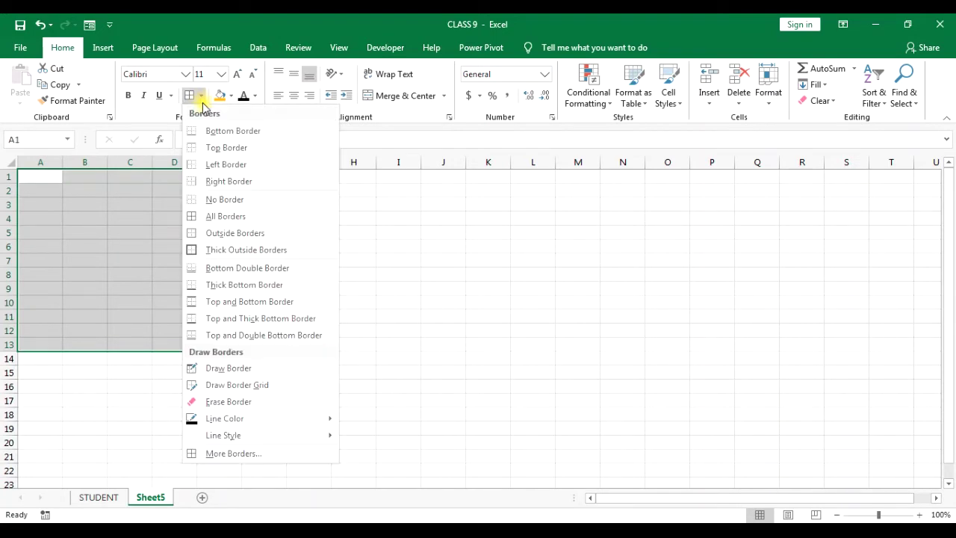
{"action": "left_click", "coordinate": [221, 216]}
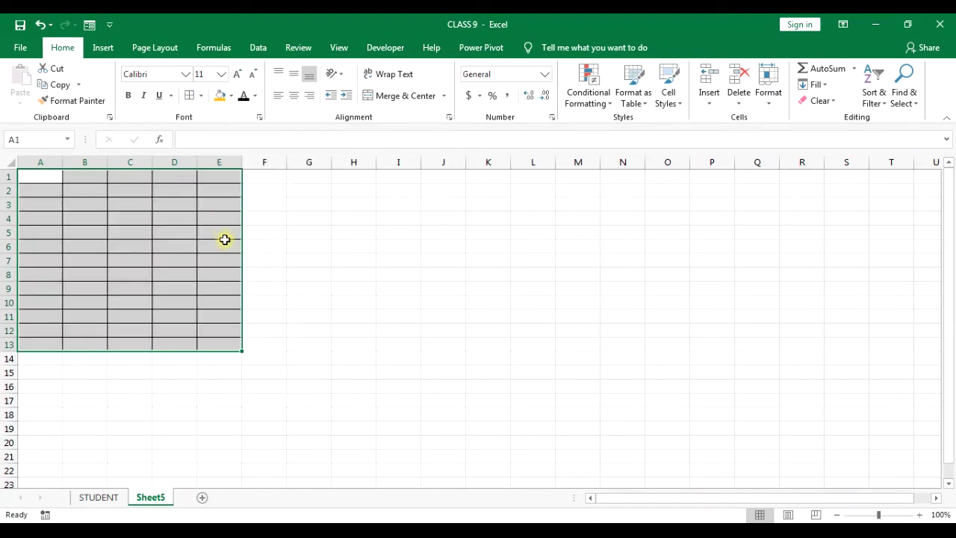
{"action": "left_click", "coordinate": [224, 247]}
{"action": "left_click", "coordinate": [287, 291]}
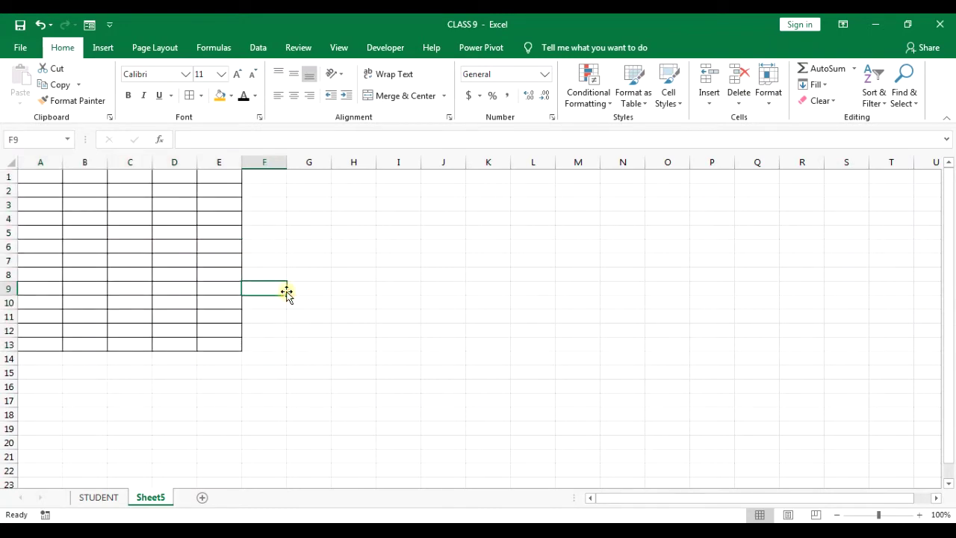
{"action": "left_click", "coordinate": [103, 499]}
{"action": "left_click", "coordinate": [157, 386]}
Colour the student names in A2:A7 light blue.
{"action": "left_click_drag", "start_coordinate": [76, 183], "coordinate": [348, 182]}
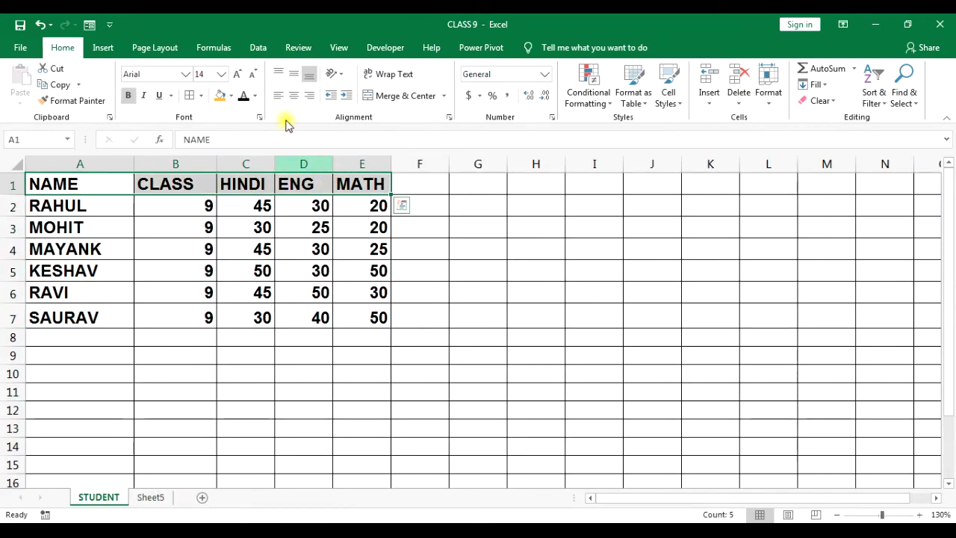
{"action": "left_click", "coordinate": [254, 96]}
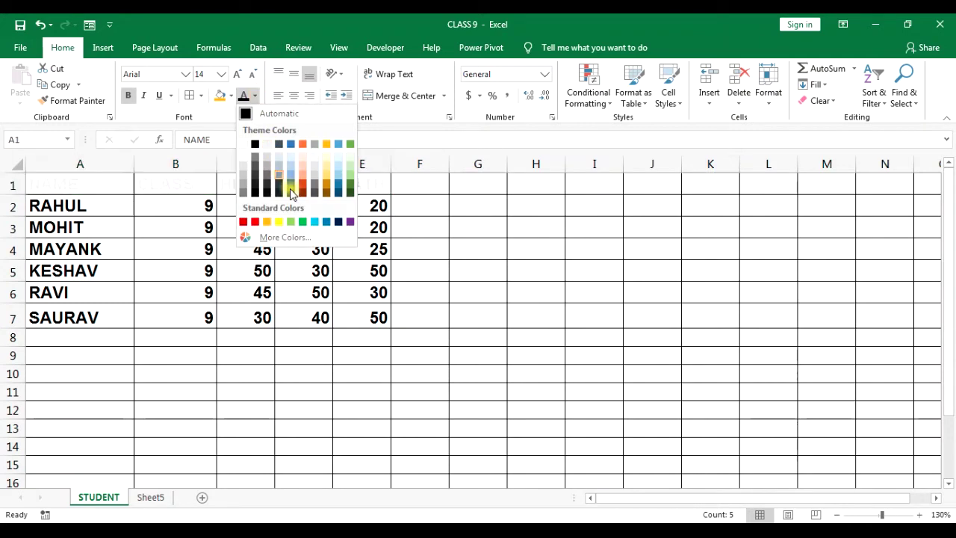
{"action": "left_click", "coordinate": [214, 272]}
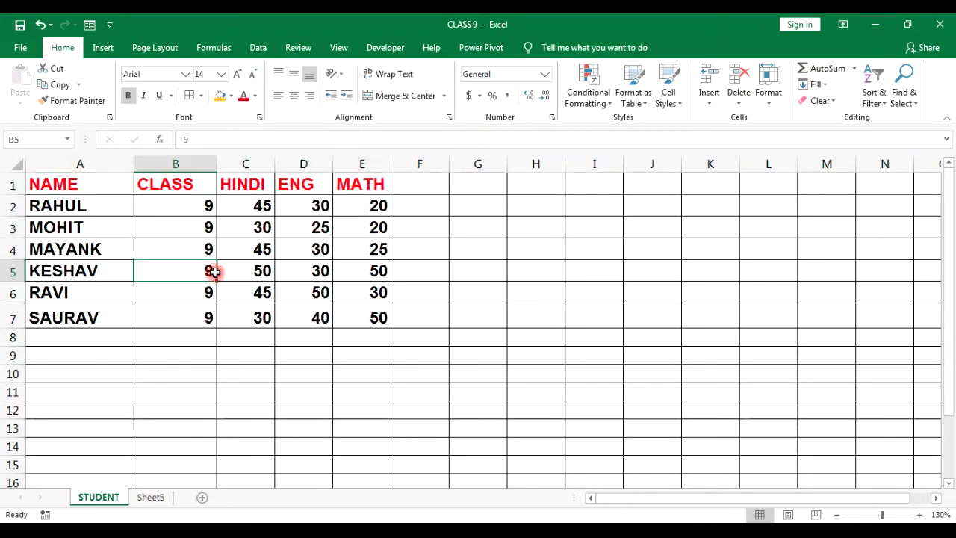
{"action": "left_click_drag", "start_coordinate": [74, 211], "coordinate": [71, 318]}
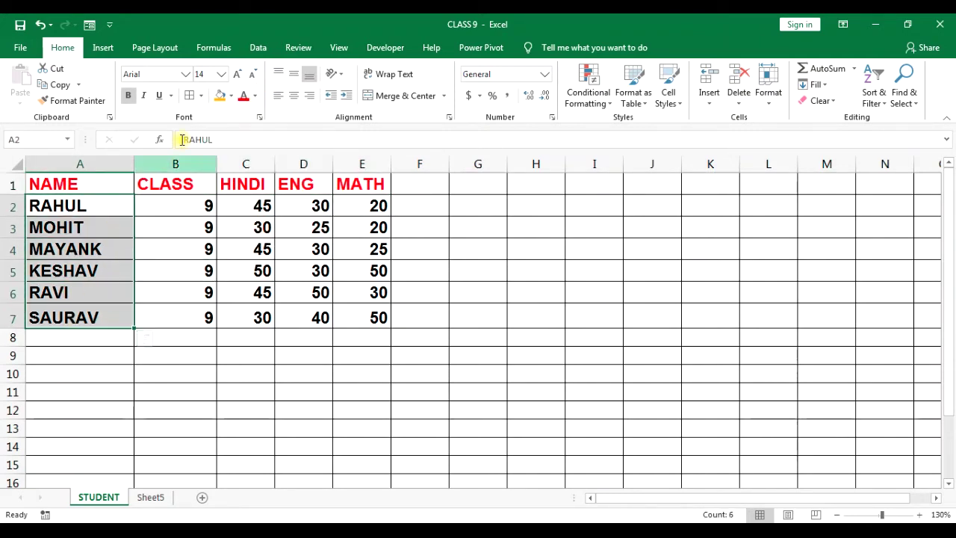
{"action": "left_click", "coordinate": [254, 96]}
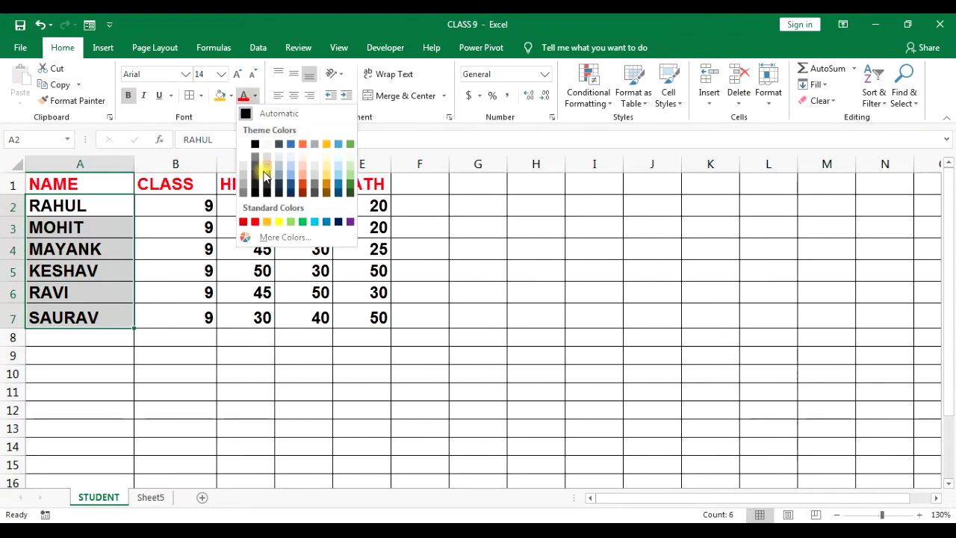
{"action": "left_click", "coordinate": [314, 222]}
Colour the marks in B2:E7 dark blue.
{"action": "left_click_drag", "start_coordinate": [209, 207], "coordinate": [343, 314]}
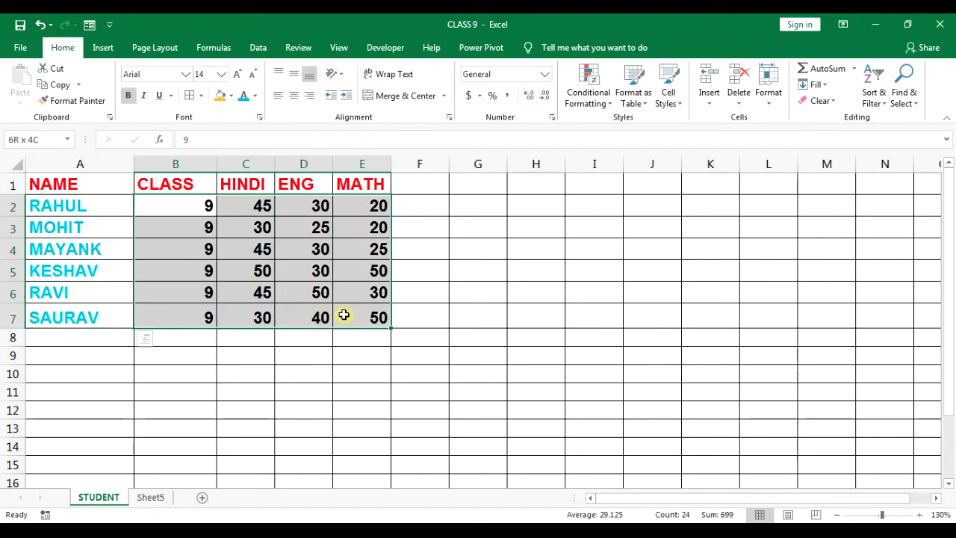
{"action": "left_click", "coordinate": [255, 95]}
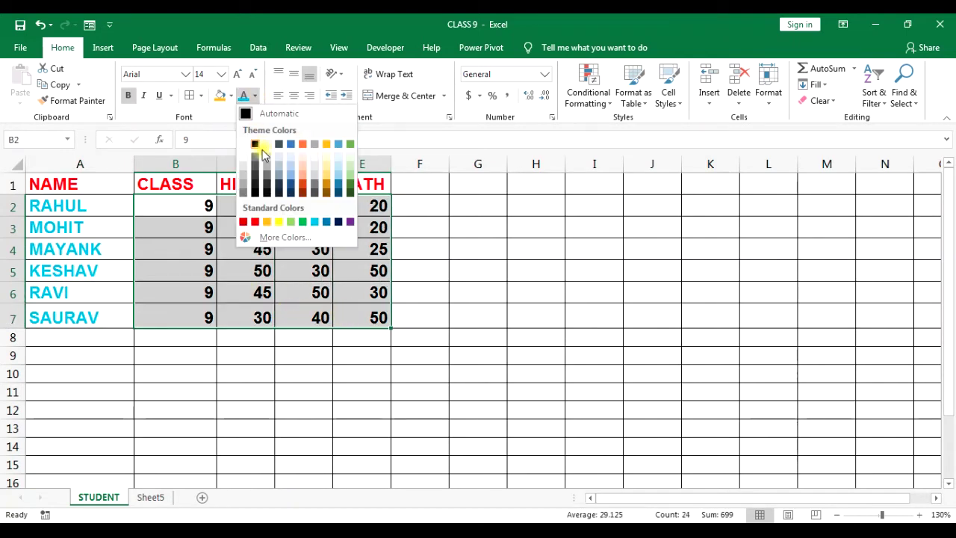
{"action": "left_click", "coordinate": [337, 222]}
{"action": "left_click", "coordinate": [295, 287]}
{"action": "left_click", "coordinate": [246, 293]}
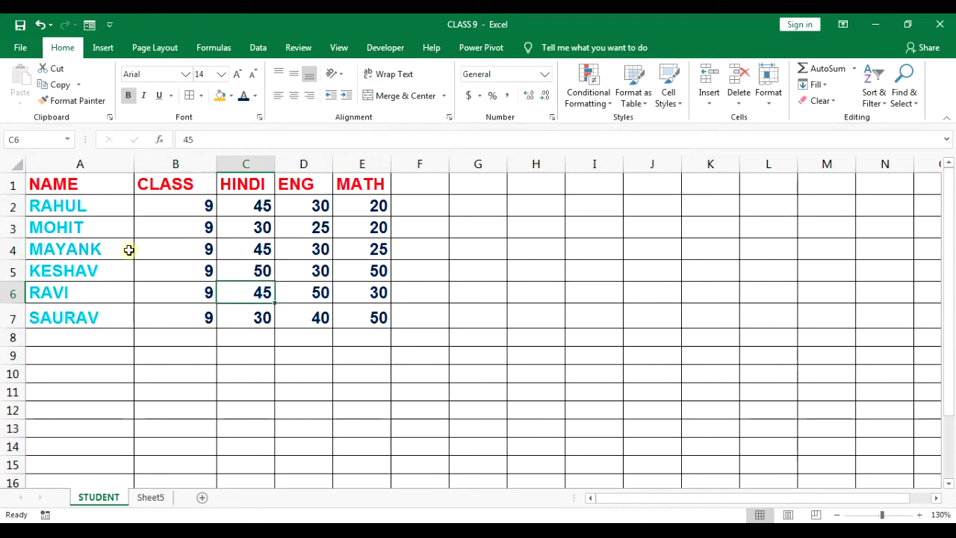
{"action": "left_click_drag", "start_coordinate": [60, 184], "coordinate": [367, 186]}
Fill the header row A1:E1 green and the student names A2:A7 yellow.
{"action": "left_click", "coordinate": [231, 95]}
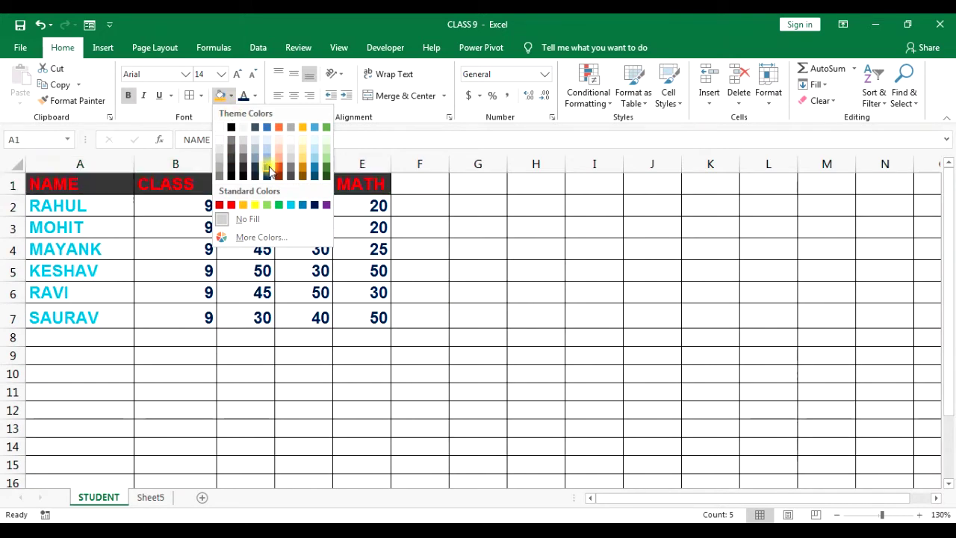
{"action": "left_click", "coordinate": [281, 206]}
{"action": "left_click_drag", "start_coordinate": [107, 207], "coordinate": [108, 313]}
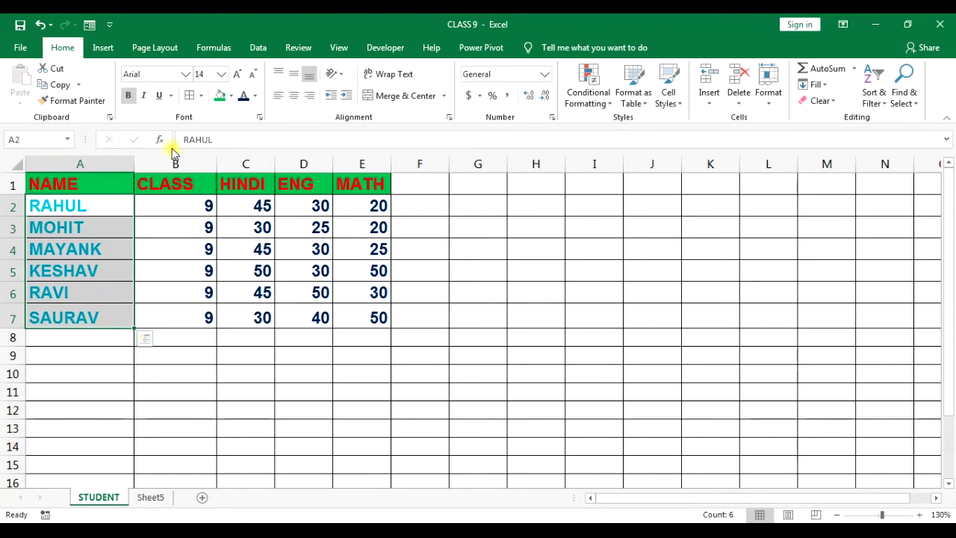
{"action": "left_click", "coordinate": [232, 97]}
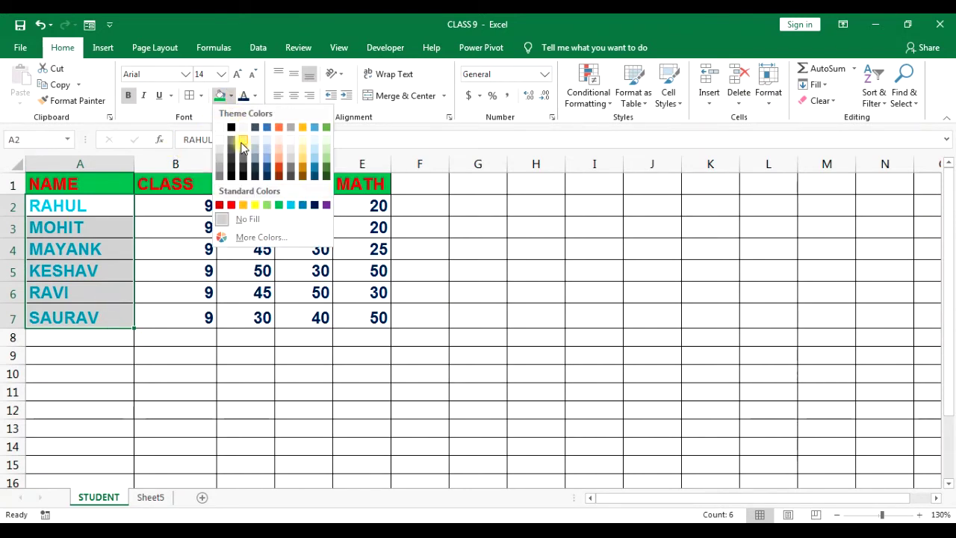
{"action": "left_click", "coordinate": [254, 205]}
Give the marks B2:E7 a light green fill.
{"action": "left_click_drag", "start_coordinate": [176, 203], "coordinate": [355, 312]}
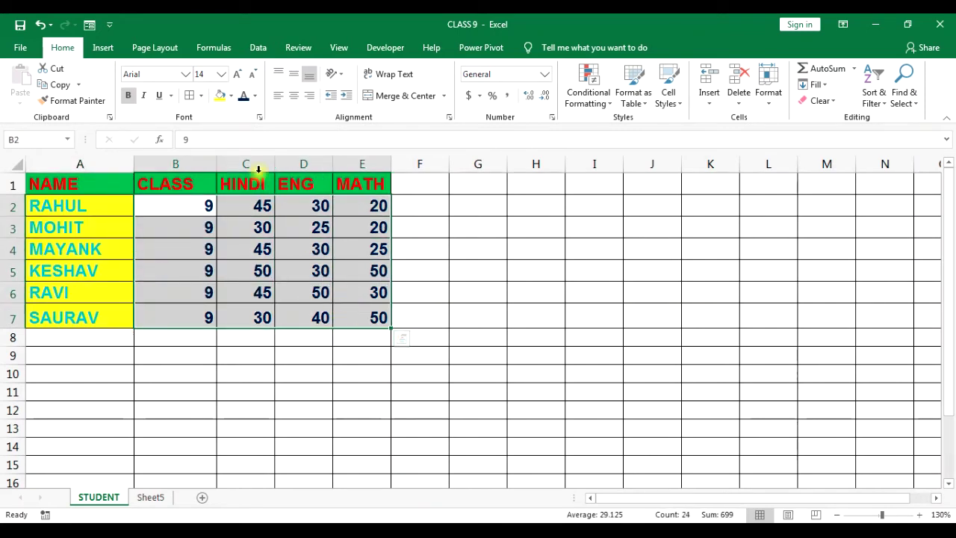
{"action": "left_click", "coordinate": [231, 95]}
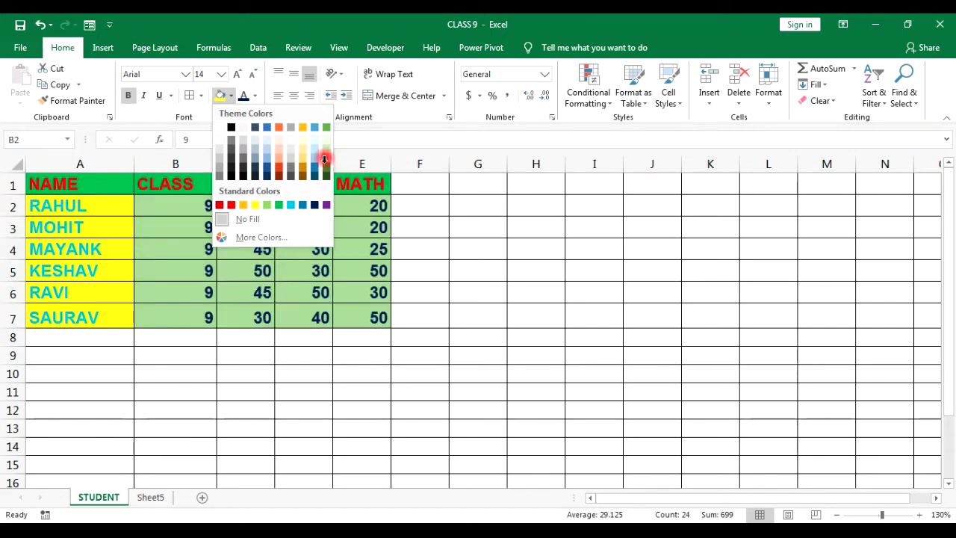
{"action": "left_click", "coordinate": [325, 155]}
{"action": "left_click", "coordinate": [453, 247]}
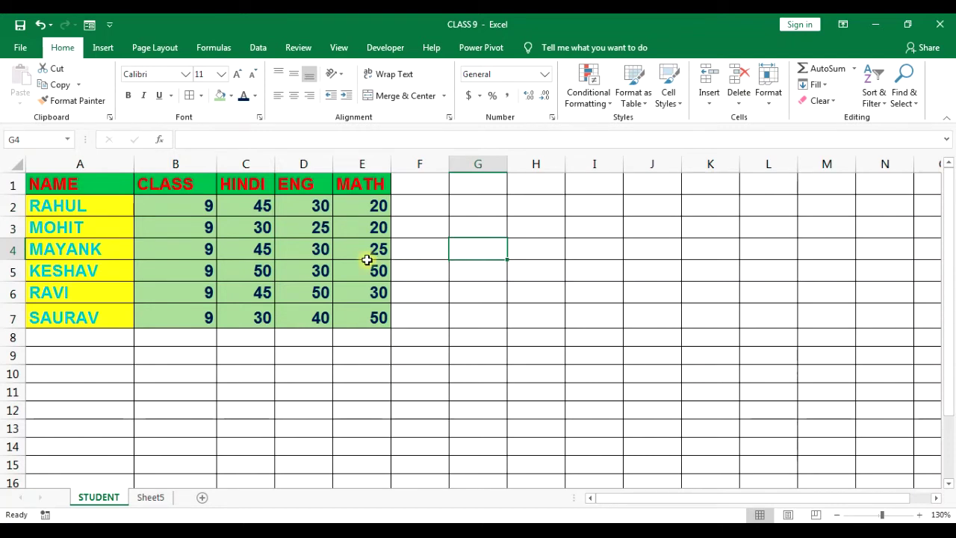
{"action": "left_click", "coordinate": [483, 449]}
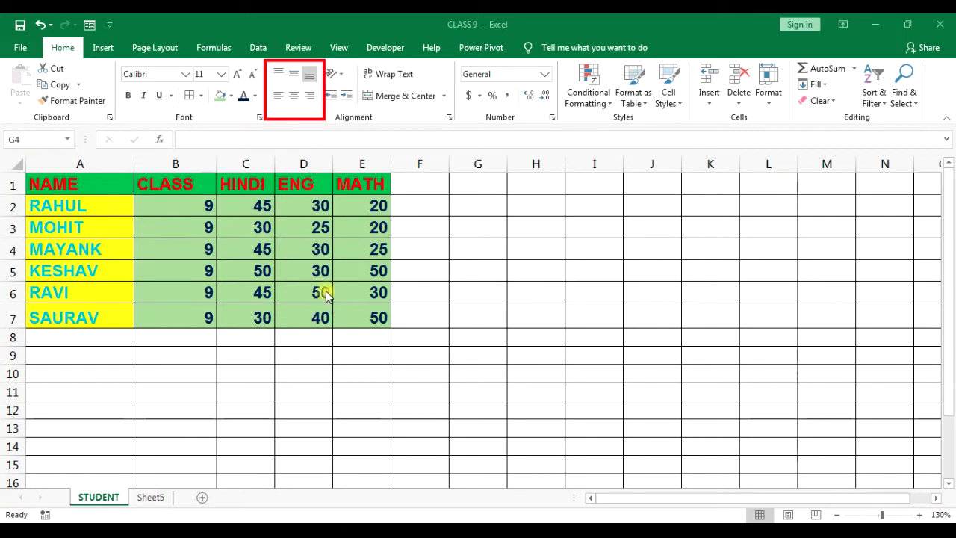
Heighten row 2 and align B2's value 9 to the right and bottom of its cell.
{"action": "left_click", "coordinate": [196, 201]}
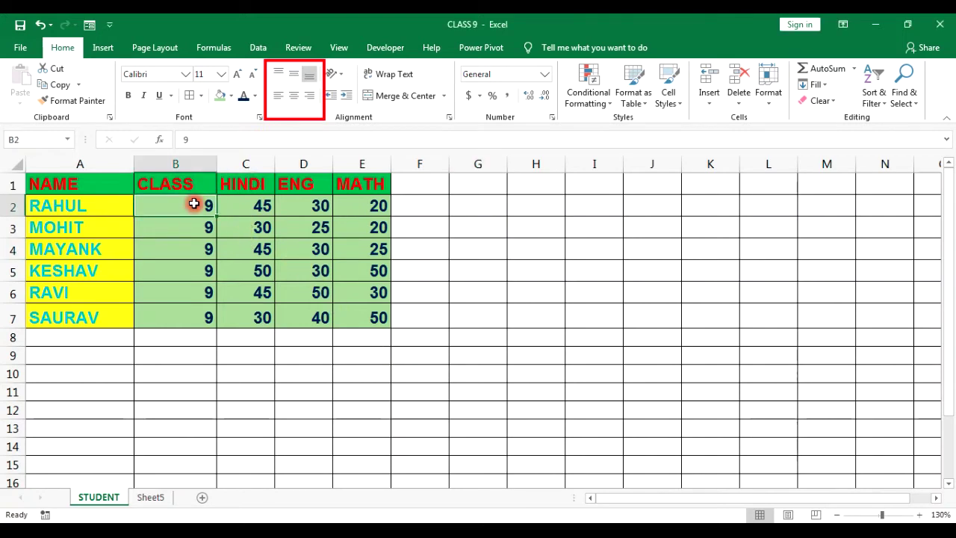
{"action": "left_click_drag", "start_coordinate": [15, 215], "coordinate": [15, 248]}
{"action": "left_click", "coordinate": [196, 236]}
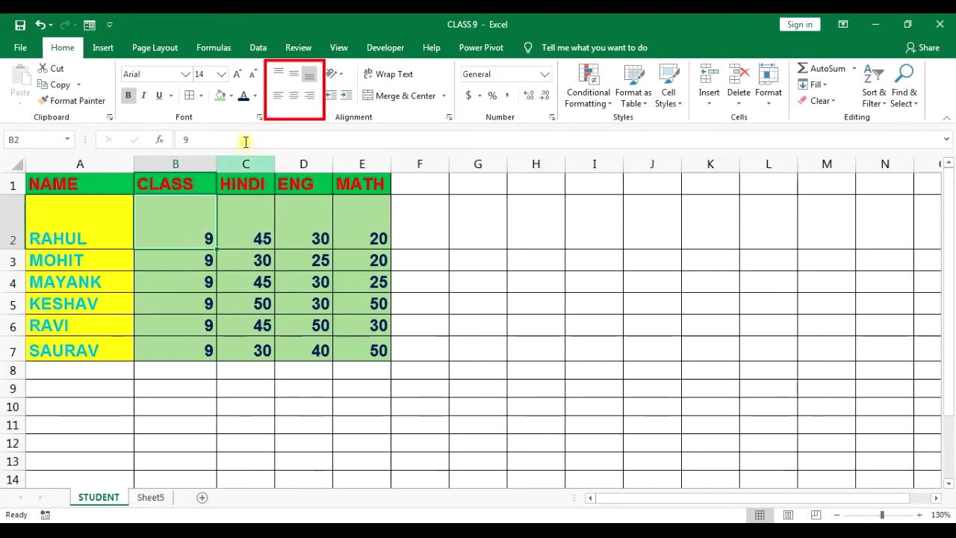
{"action": "left_click", "coordinate": [280, 75]}
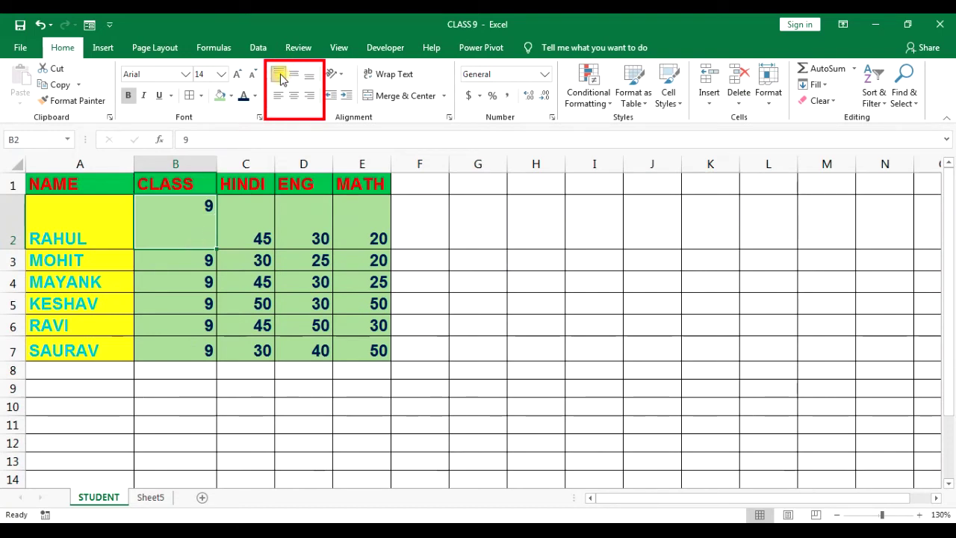
{"action": "left_click", "coordinate": [275, 97]}
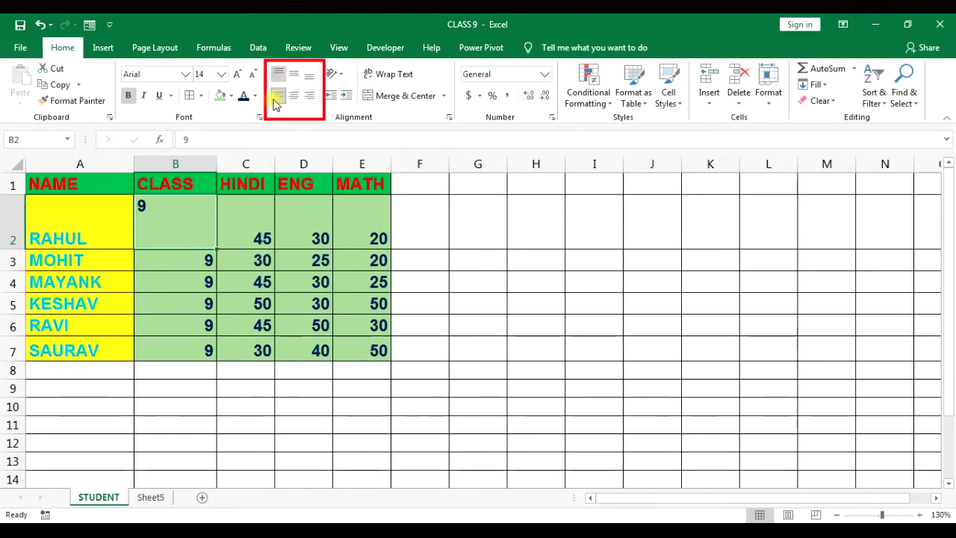
{"action": "left_click", "coordinate": [293, 97]}
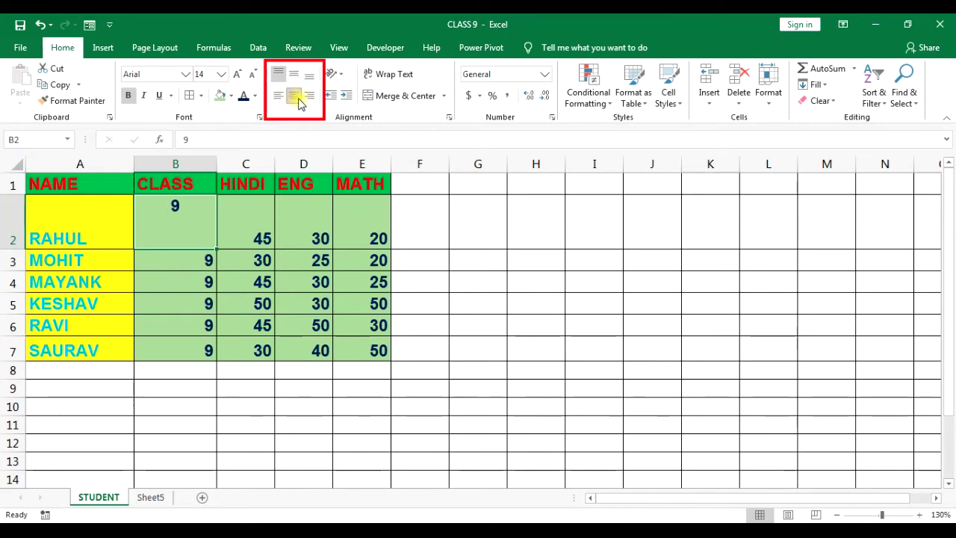
{"action": "left_click", "coordinate": [306, 98]}
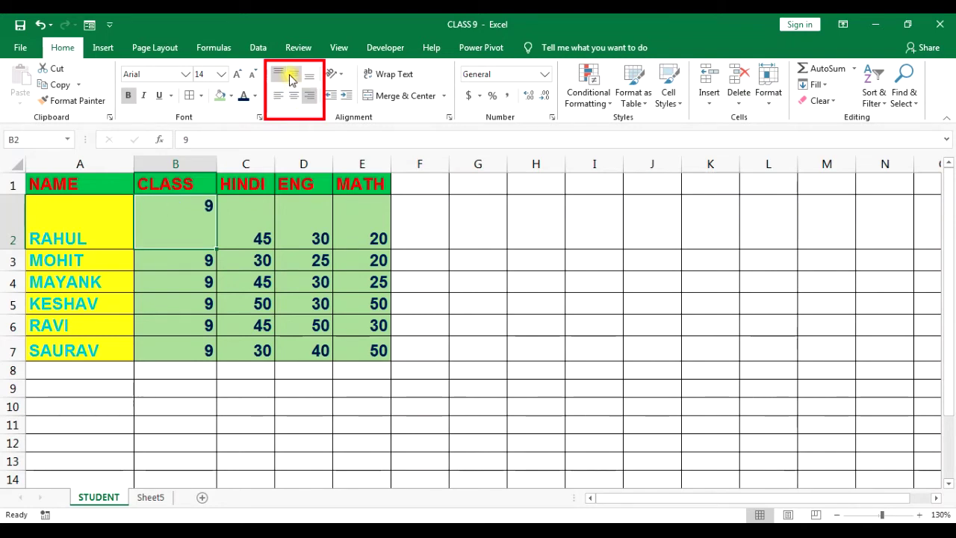
{"action": "left_click", "coordinate": [291, 77]}
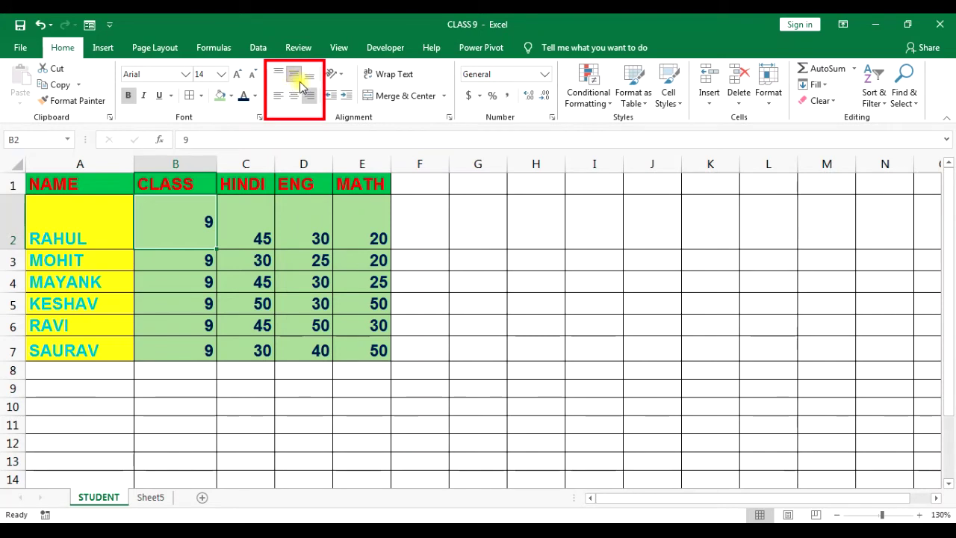
{"action": "left_click", "coordinate": [310, 77]}
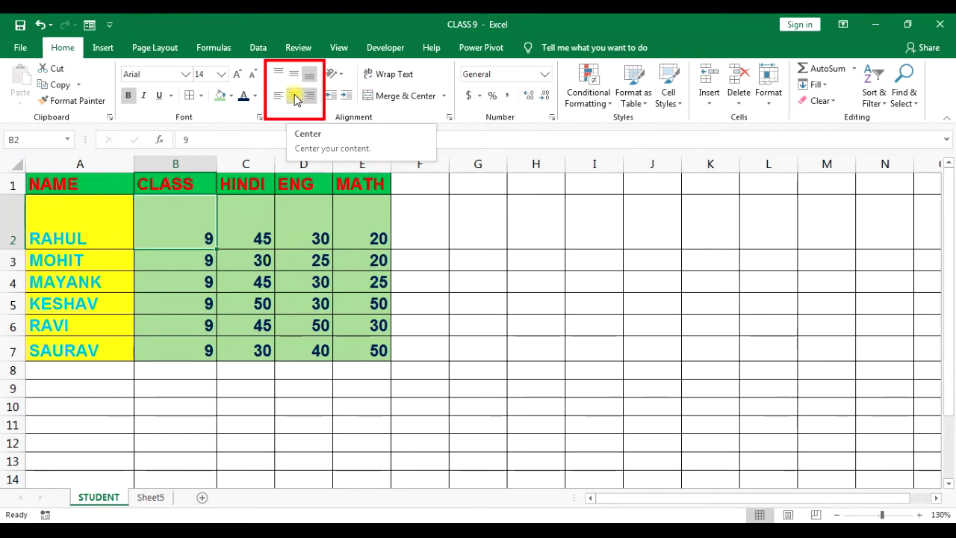
{"action": "left_click_drag", "start_coordinate": [189, 222], "coordinate": [356, 229]}
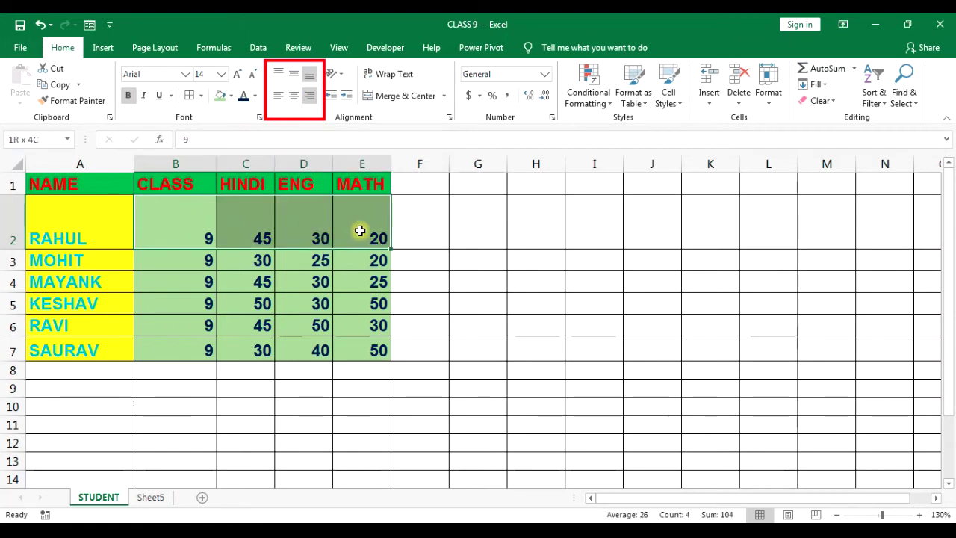
{"action": "left_click", "coordinate": [274, 76]}
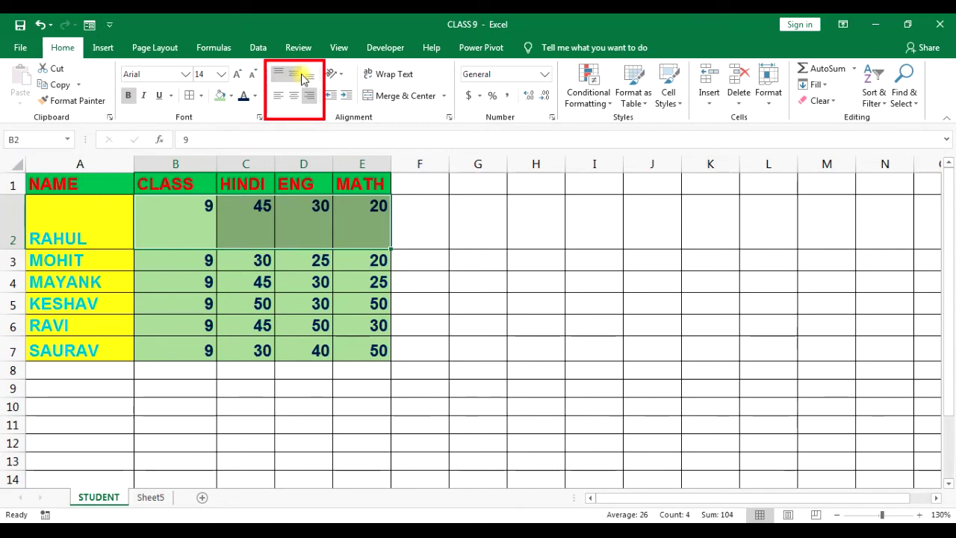
{"action": "left_click", "coordinate": [297, 78]}
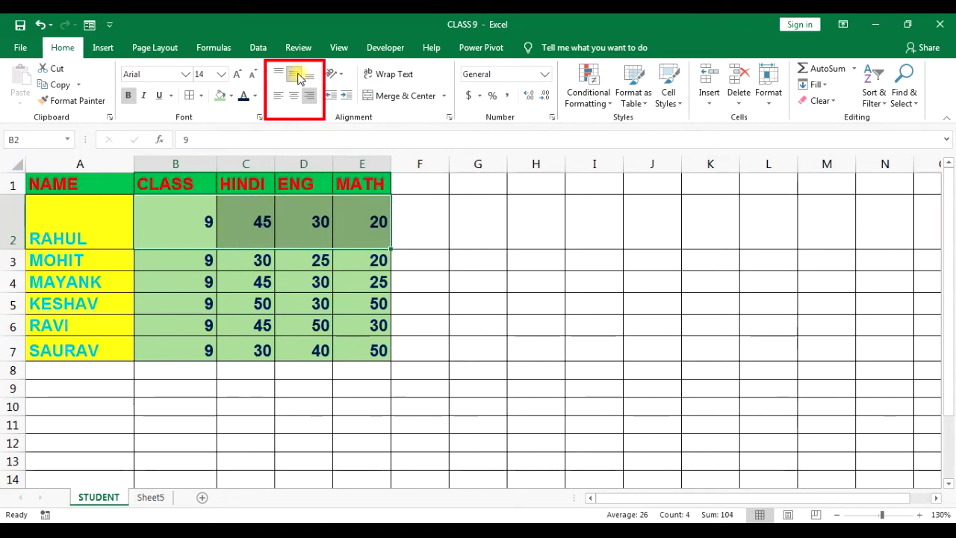
{"action": "left_click", "coordinate": [309, 78]}
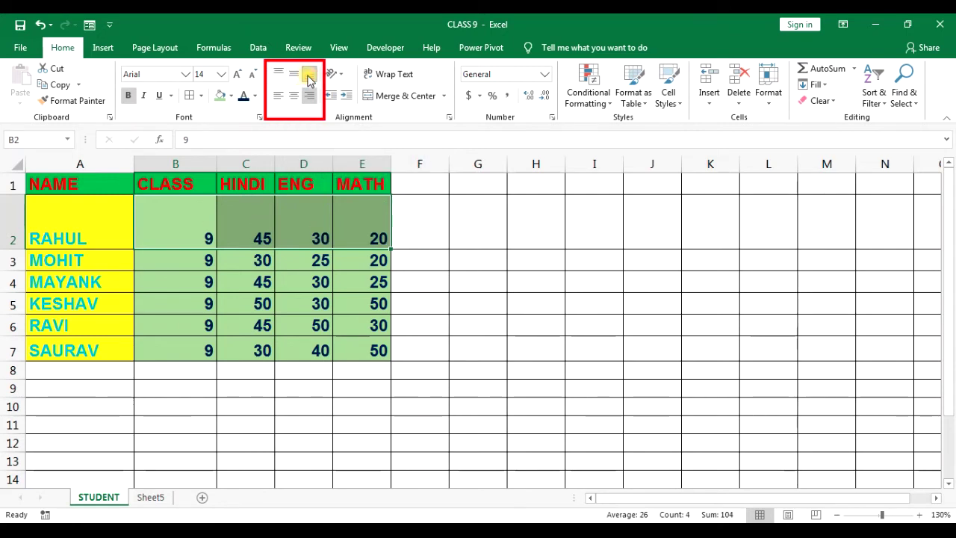
{"action": "left_click", "coordinate": [274, 73]}
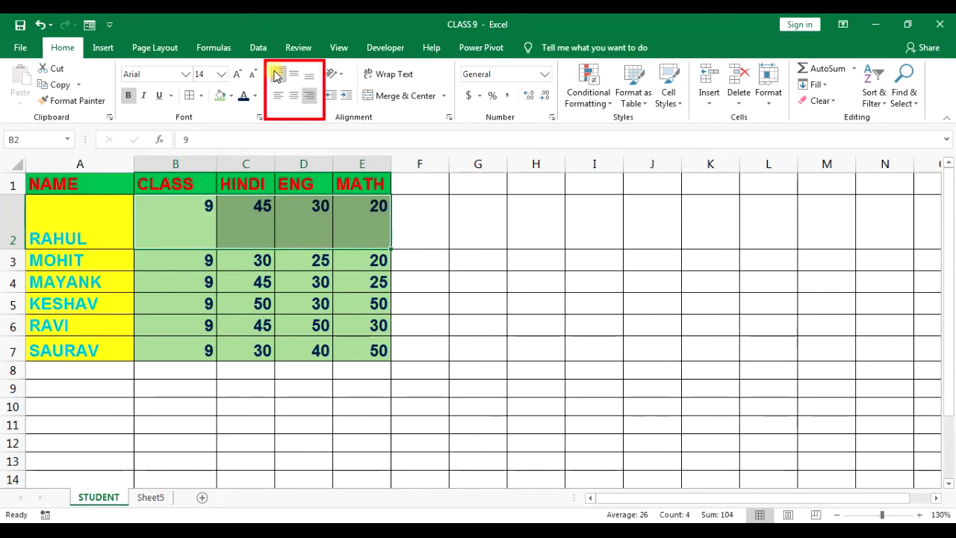
{"action": "left_click", "coordinate": [294, 78]}
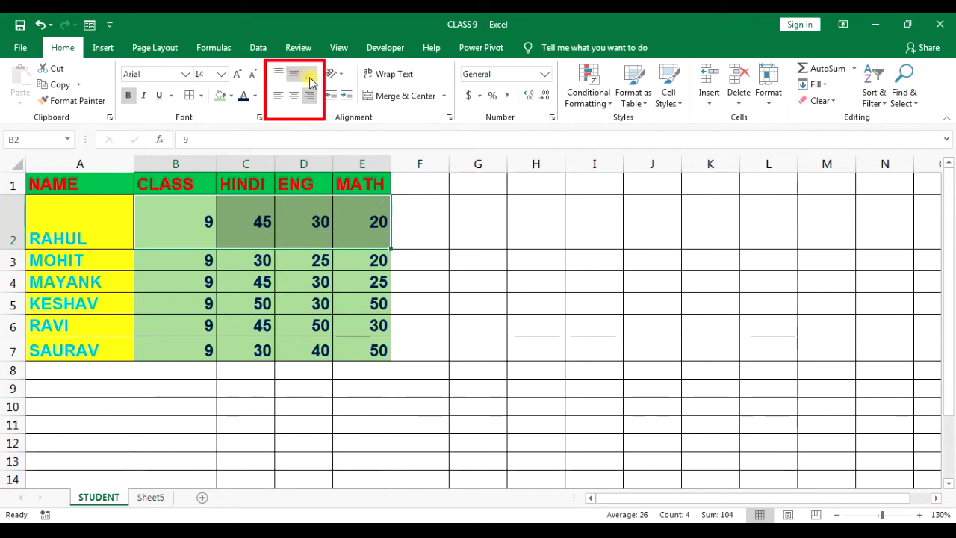
{"action": "left_click", "coordinate": [310, 79]}
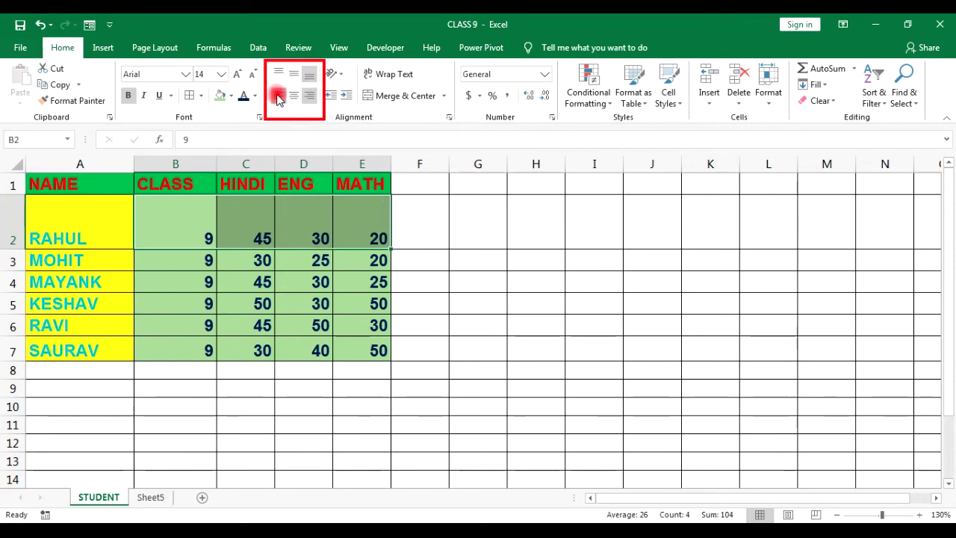
{"action": "left_click", "coordinate": [278, 96]}
{"action": "left_click", "coordinate": [294, 97]}
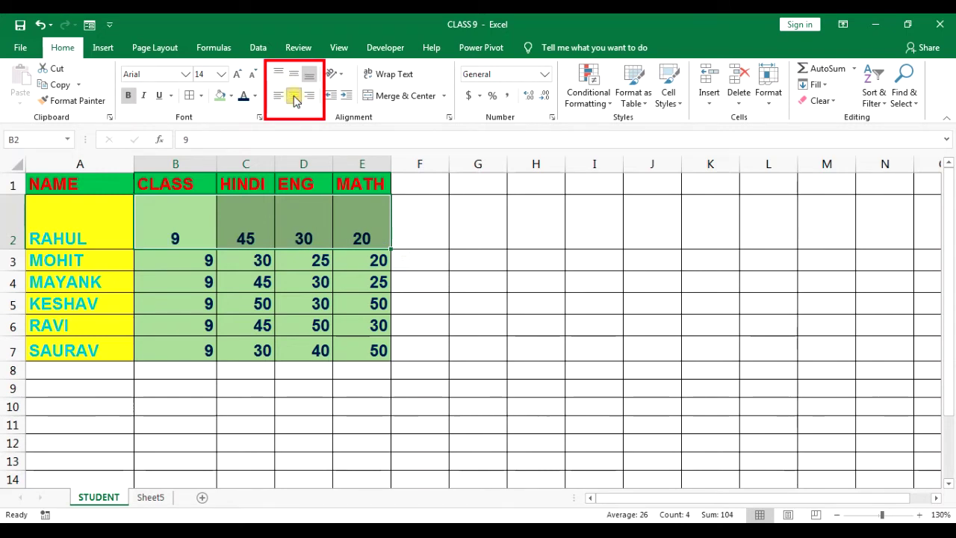
{"action": "left_click", "coordinate": [306, 100]}
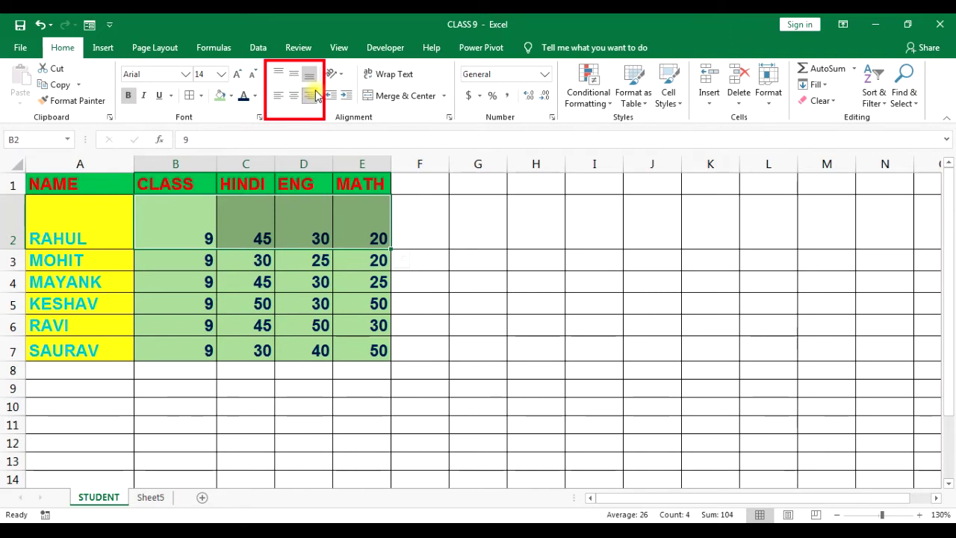
{"action": "left_click", "coordinate": [250, 204]}
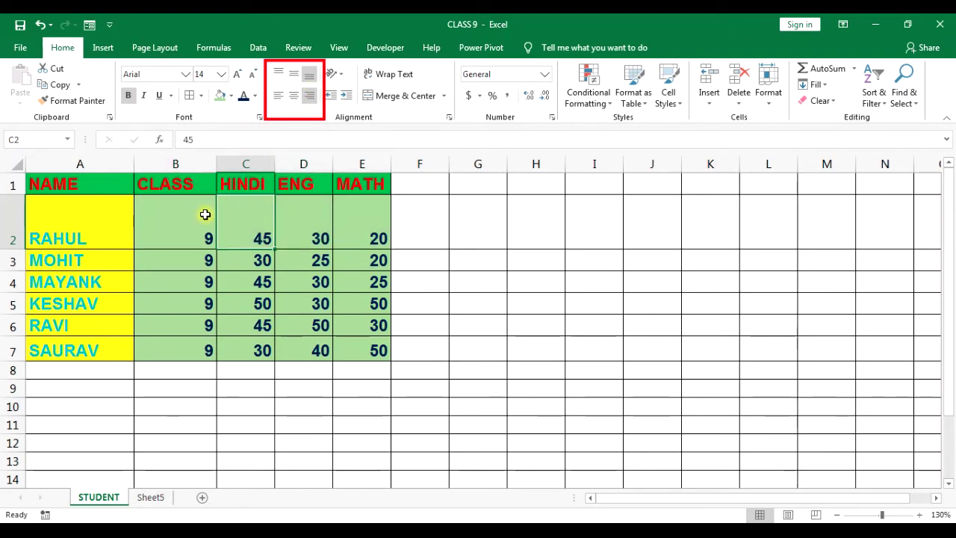
Return row 2 to normal height and enter 123 in G2.
{"action": "left_click_drag", "start_coordinate": [18, 249], "coordinate": [18, 226]}
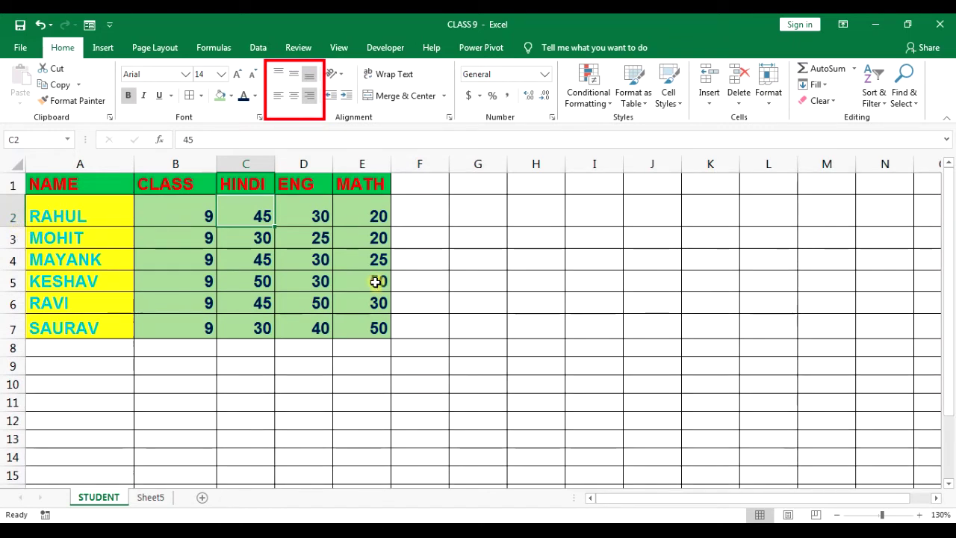
{"action": "scroll", "coordinate": [310, 278], "scroll_direction": "down", "scroll_amount": 2}
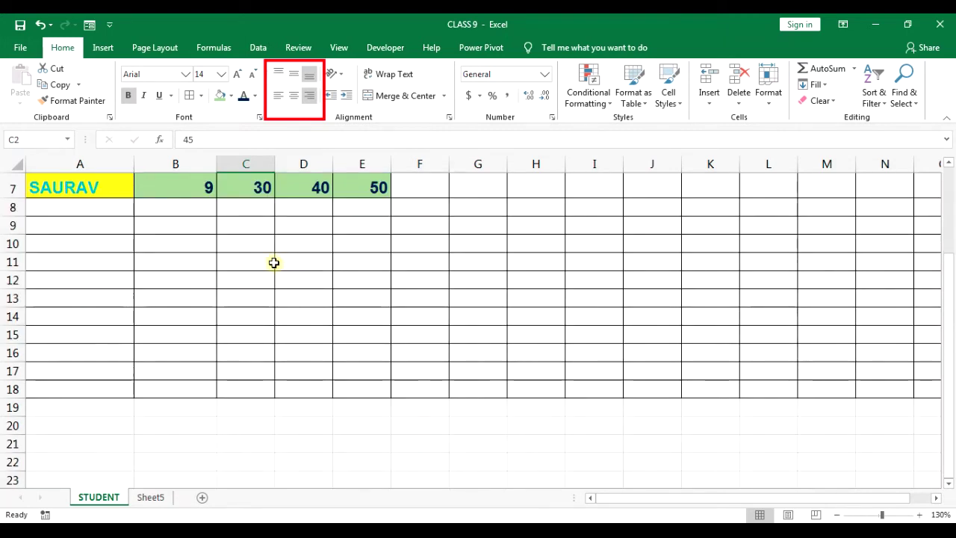
{"action": "scroll", "coordinate": [426, 275], "scroll_direction": "up", "scroll_amount": 2}
{"action": "left_click", "coordinate": [491, 216]}
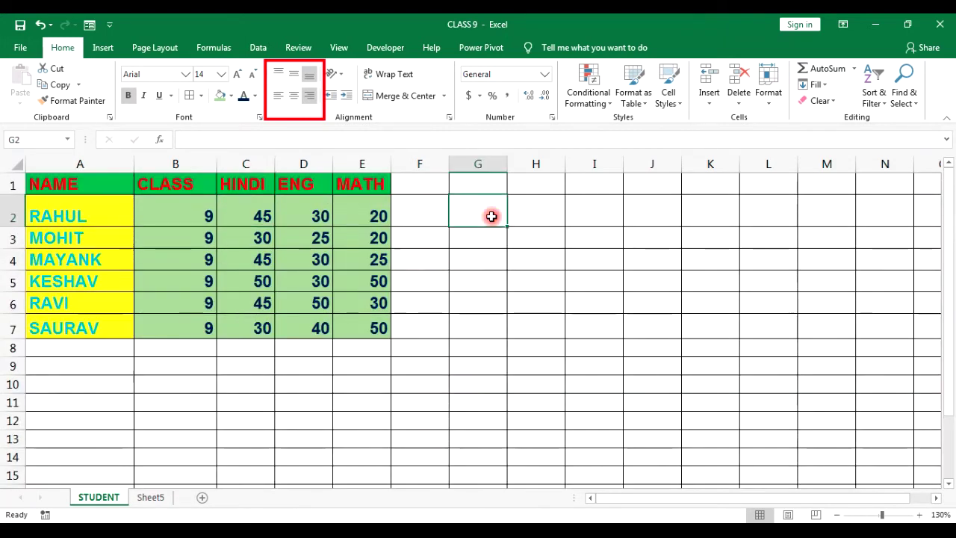
{"action": "type", "text": "123"}
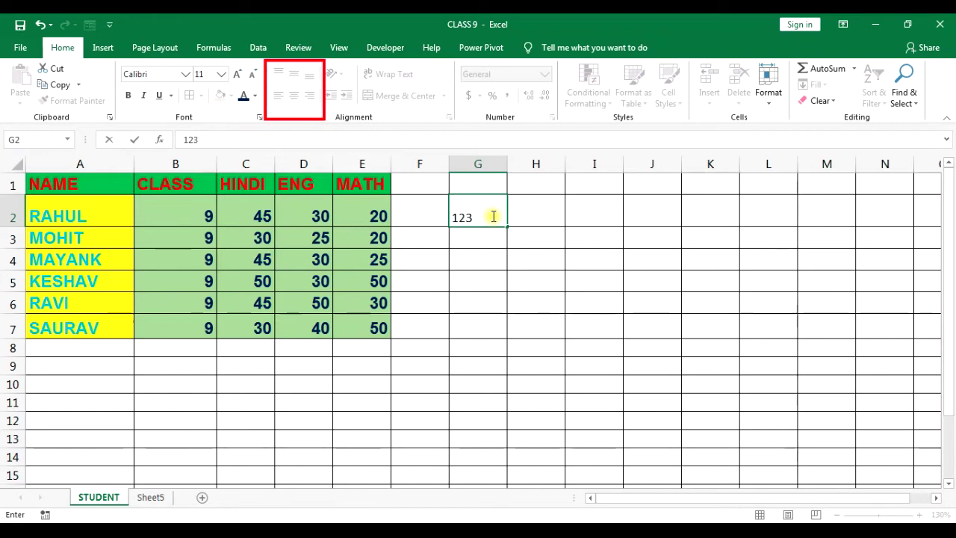
{"action": "key", "text": "Return"}
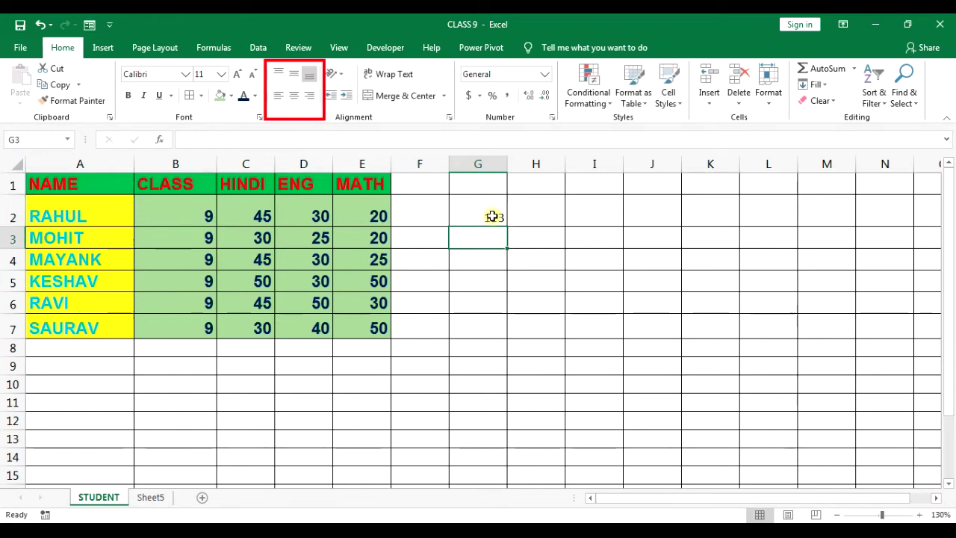
{"action": "left_click", "coordinate": [493, 216]}
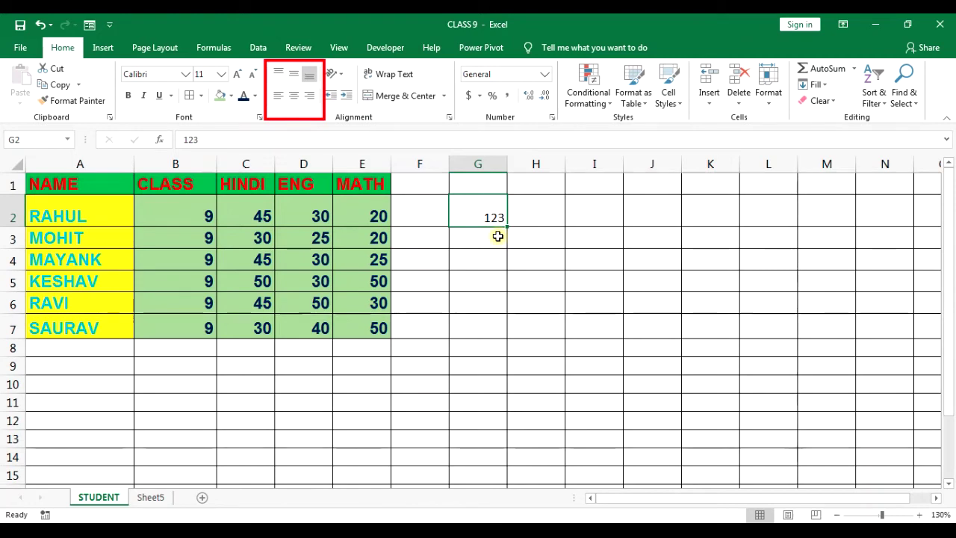
{"action": "left_click", "coordinate": [498, 236]}
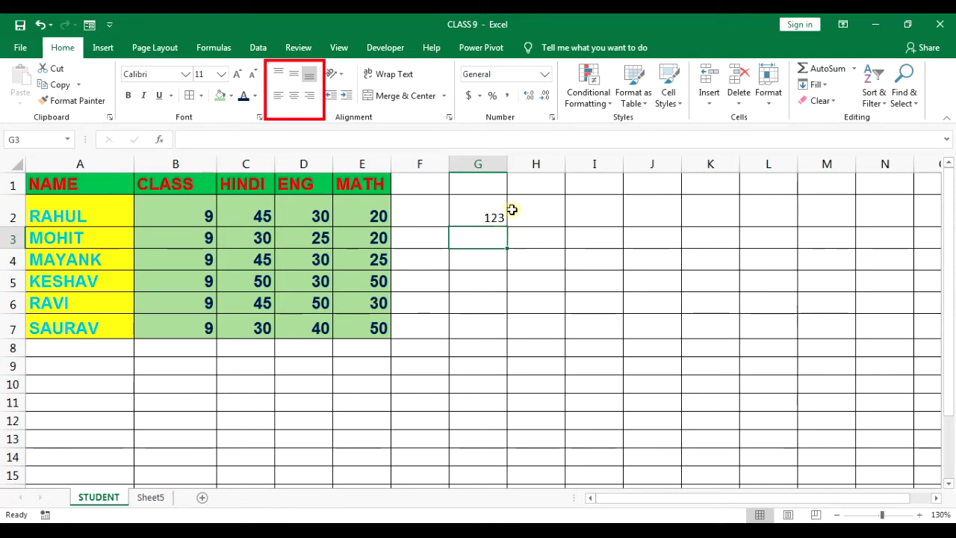
Enter 5 in I2 and the letter A in G3.
{"action": "left_click", "coordinate": [572, 205]}
{"action": "type", "text": "5"}
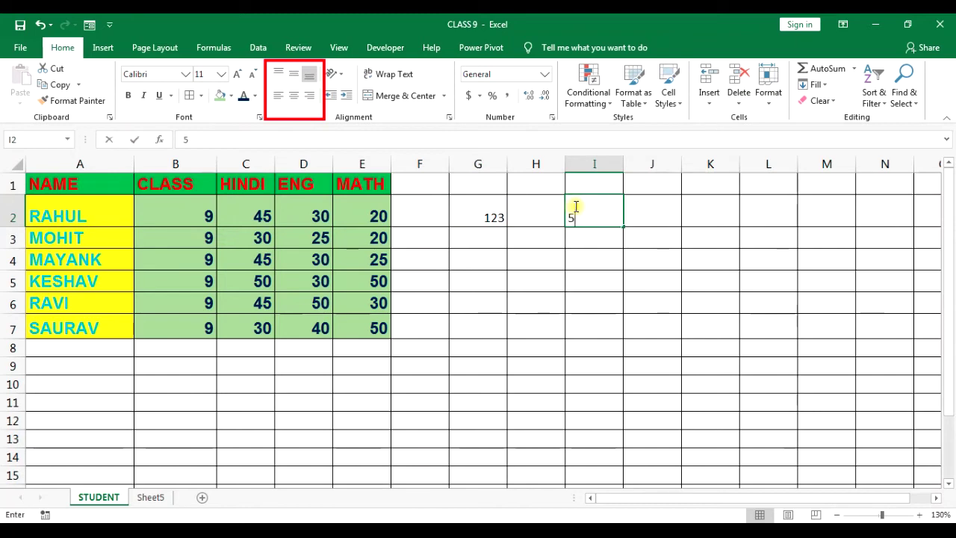
{"action": "key", "text": "Return"}
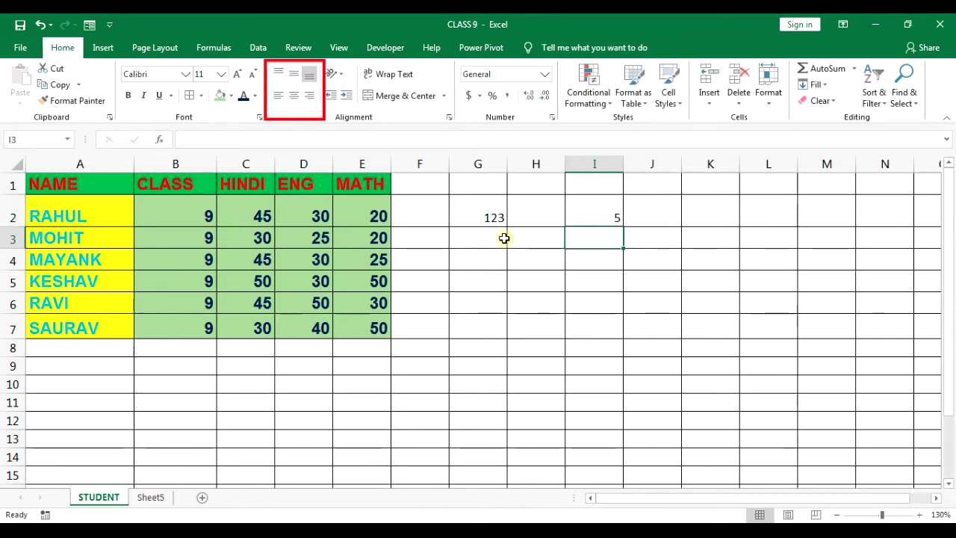
{"action": "left_click", "coordinate": [499, 238]}
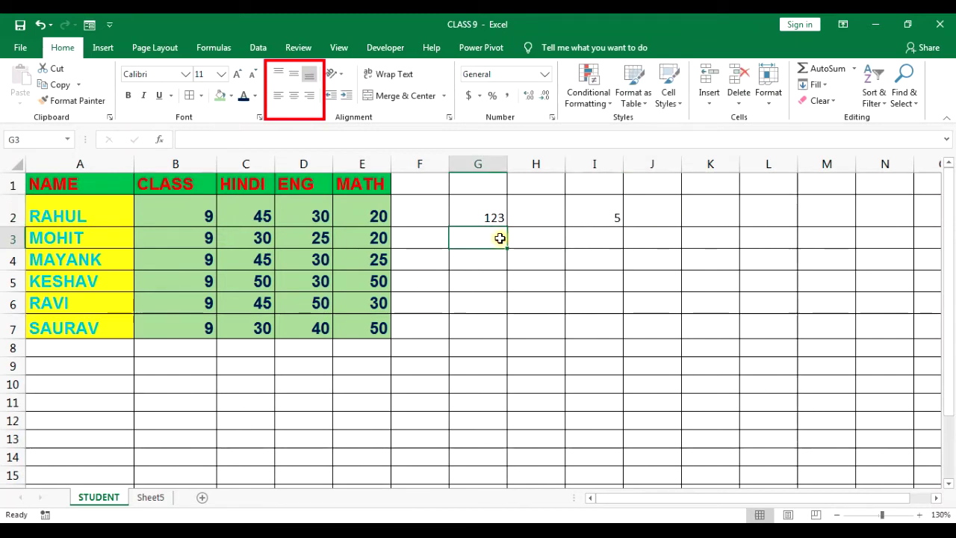
{"action": "type", "text": "A"}
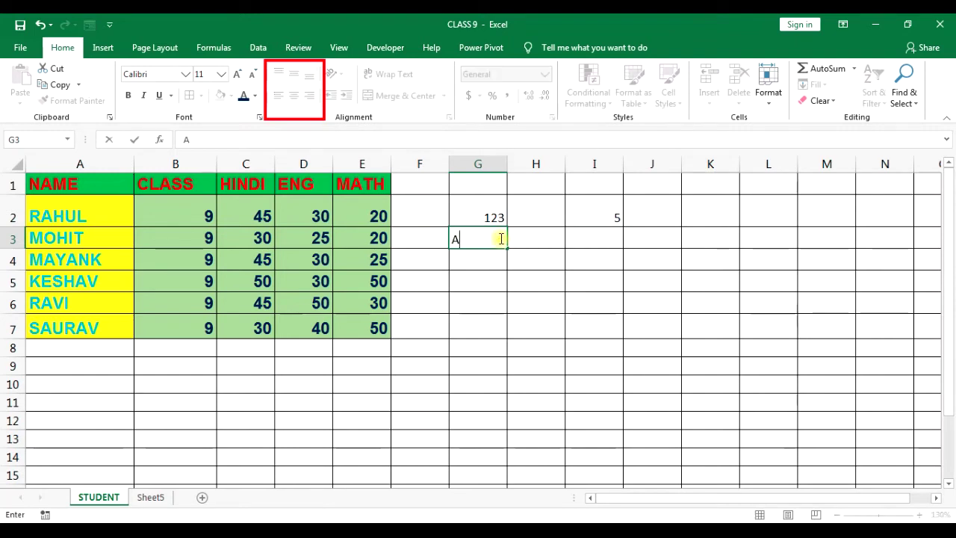
{"action": "key", "text": "Return"}
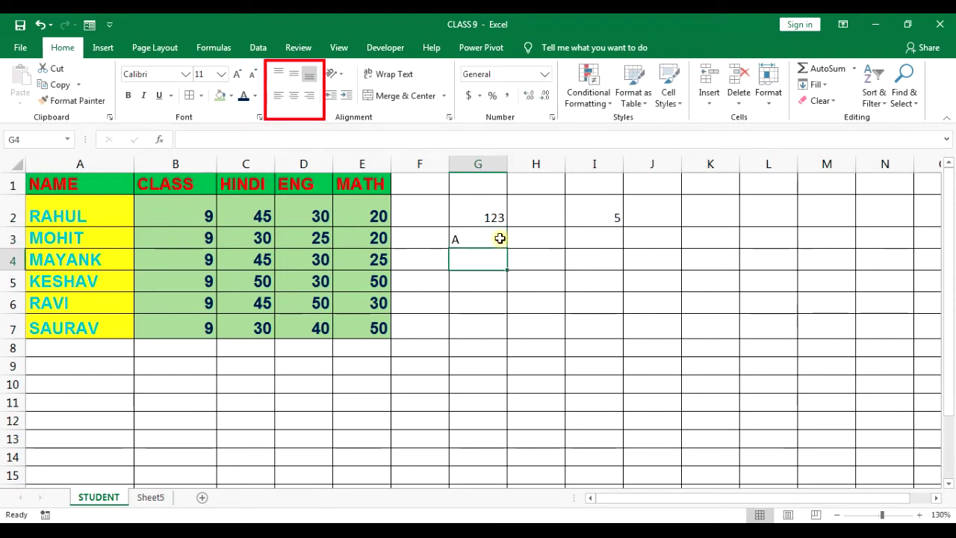
{"action": "left_click", "coordinate": [545, 236]}
Widen column H and enter a student's name as text in H3.
{"action": "left_click_drag", "start_coordinate": [565, 169], "coordinate": [613, 171]}
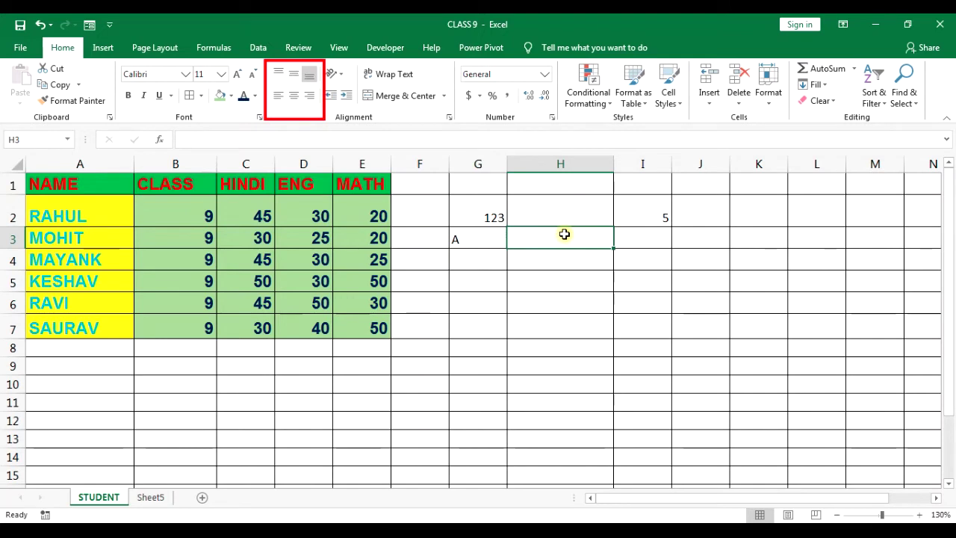
{"action": "type", "text": "A"}
{"action": "type", "text": "RAV"}
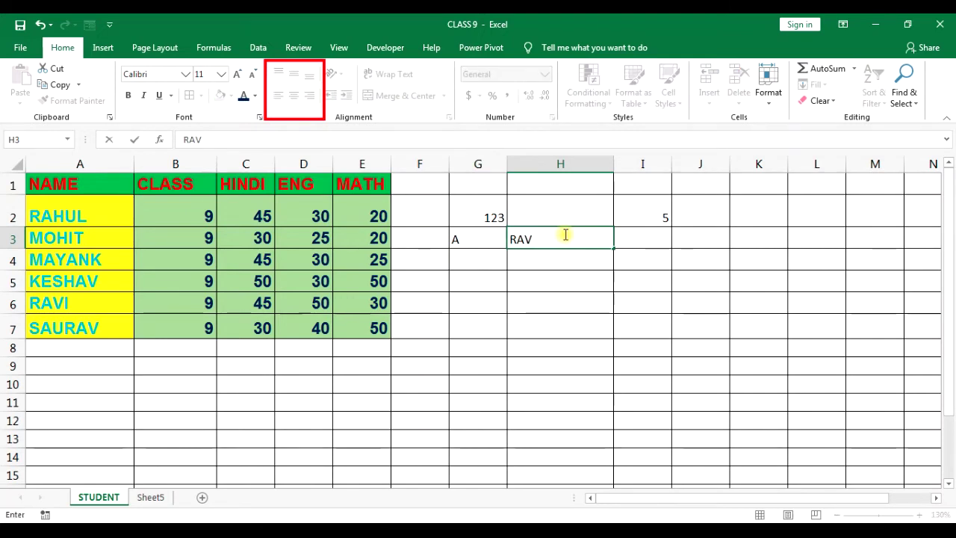
{"action": "key", "text": "Return"}
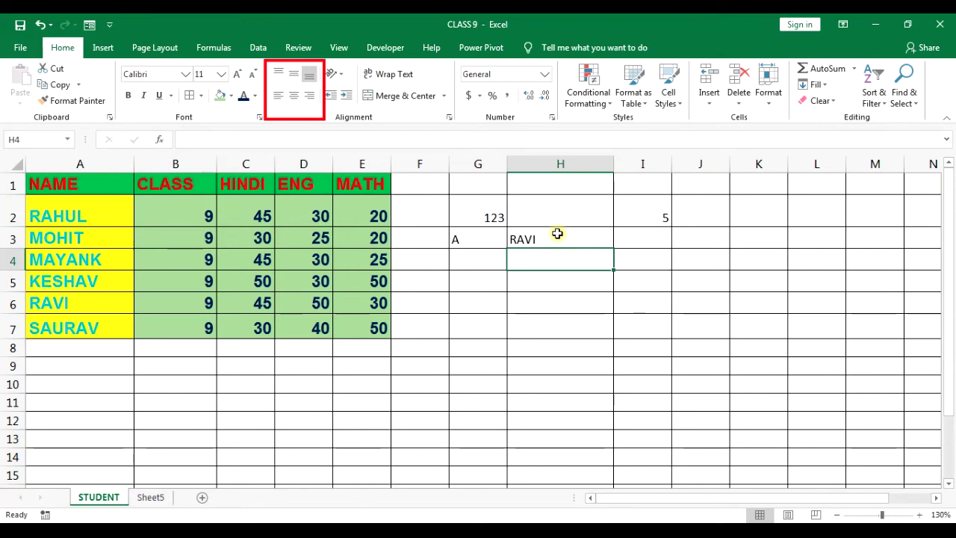
{"action": "left_click", "coordinate": [475, 280]}
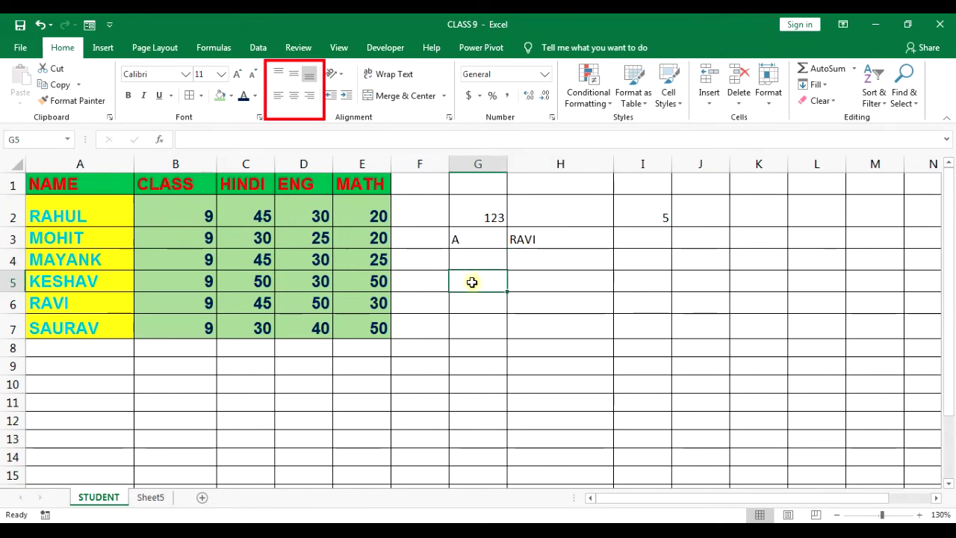
{"action": "left_click", "coordinate": [439, 276]}
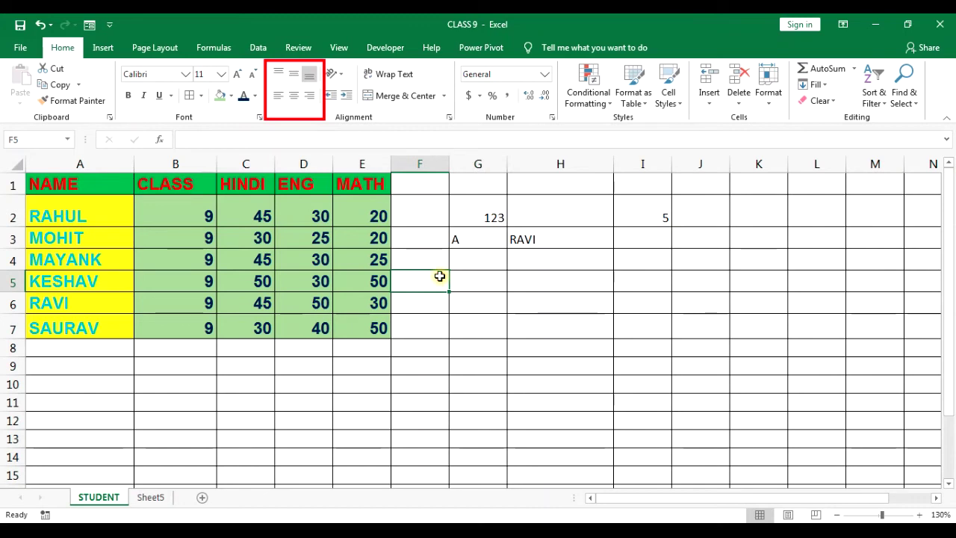
Enter =C5+D5+E5 in F5 so it totals KESHAV's marks as 130.
{"action": "type", "text": "="}
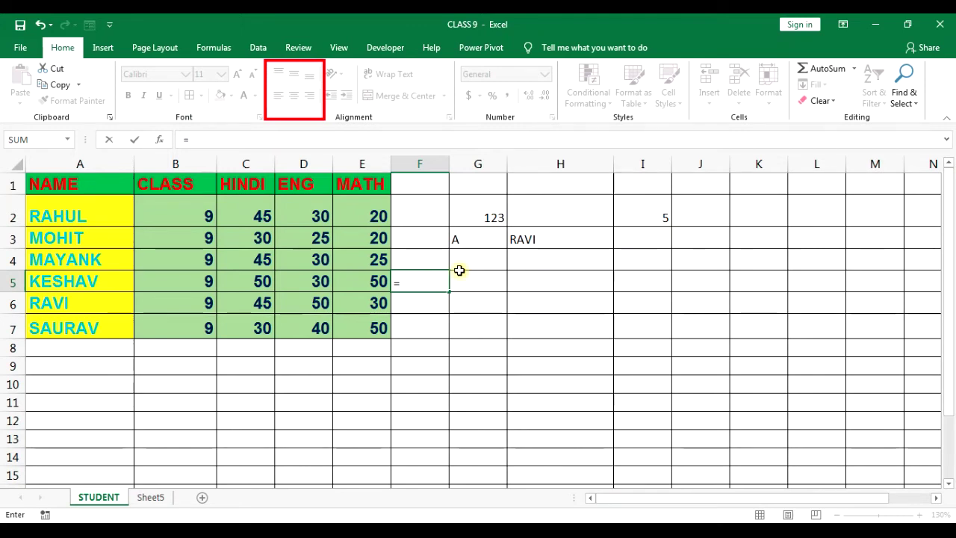
{"action": "left_click", "coordinate": [263, 281]}
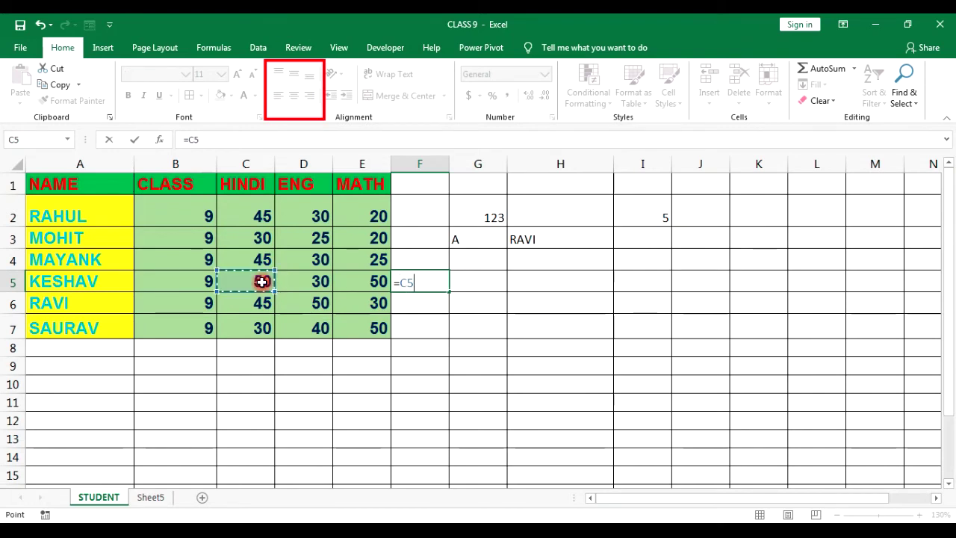
{"action": "type", "text": "+"}
{"action": "left_click", "coordinate": [316, 279]}
{"action": "type", "text": "+"}
{"action": "left_click", "coordinate": [361, 275]}
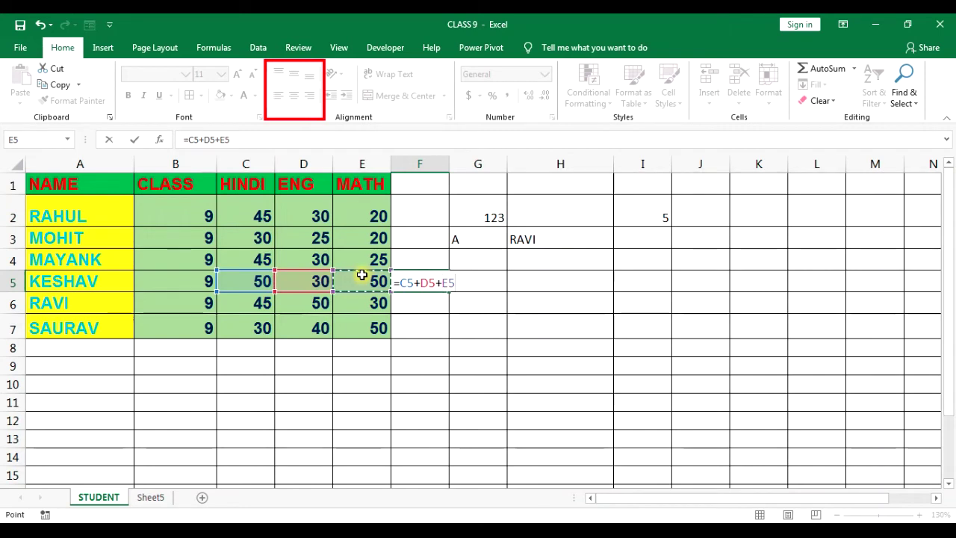
{"action": "key", "text": "Return"}
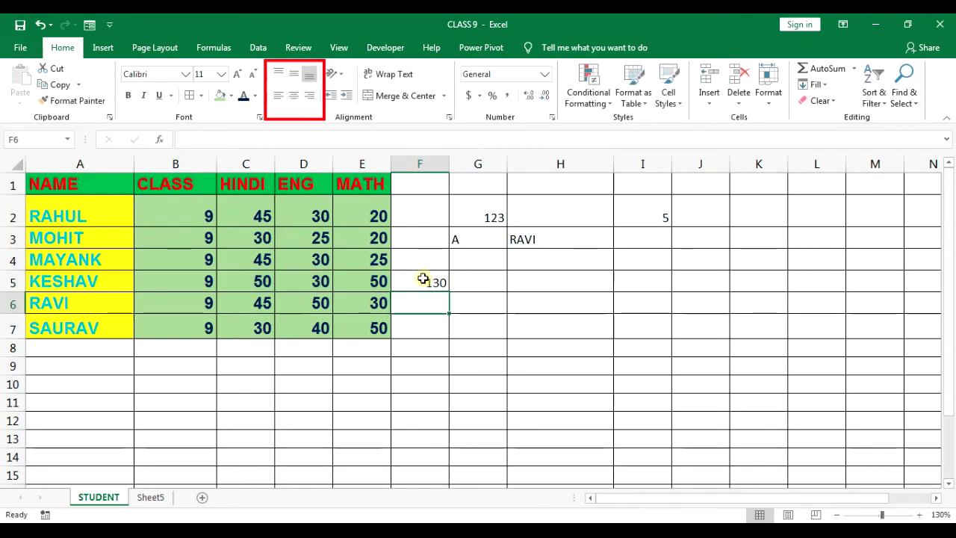
{"action": "left_click", "coordinate": [423, 279]}
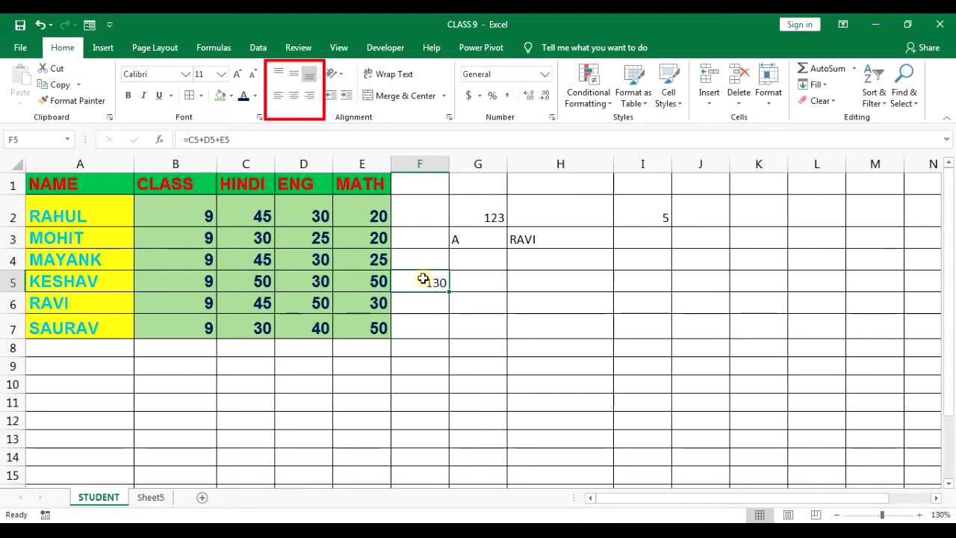
Inspect the entries in G3 and H3 and the F5 formula, discarding an accidental edit.
{"action": "left_click", "coordinate": [499, 452]}
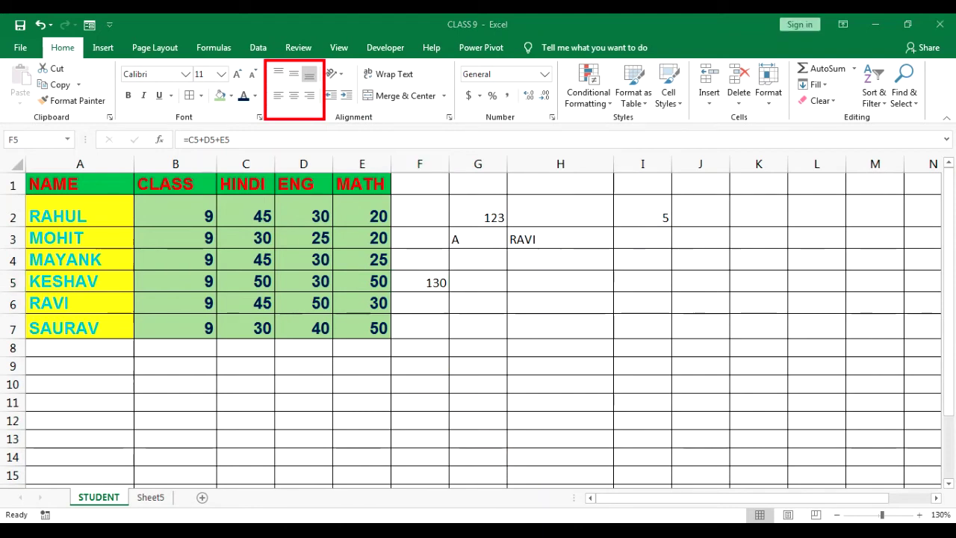
{"action": "mouse_move", "coordinate": [176, 128]}
{"action": "left_mouse_down"}
{"action": "mouse_move", "coordinate": [182, 147]}
{"action": "mouse_move", "coordinate": [237, 150]}
{"action": "left_mouse_up"}
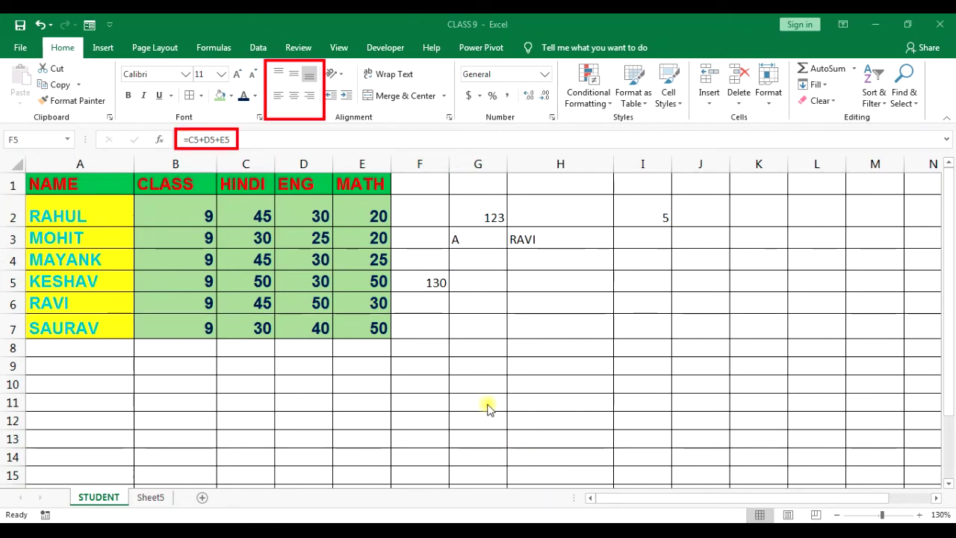
{"action": "left_click", "coordinate": [472, 241]}
{"action": "key", "text": "F2"}
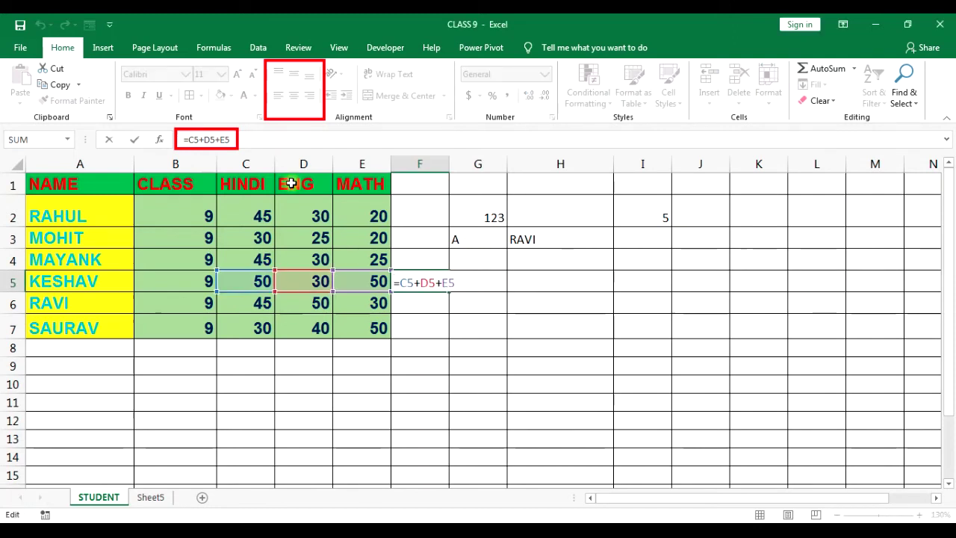
{"action": "type", "text": "="}
{"action": "left_click", "coordinate": [474, 241]}
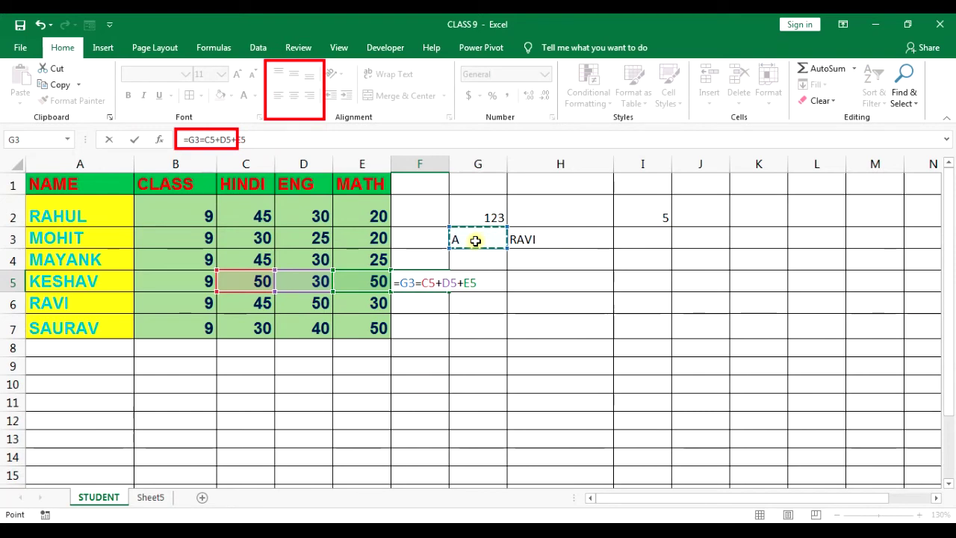
{"action": "key", "text": "Escape"}
{"action": "left_click", "coordinate": [474, 241]}
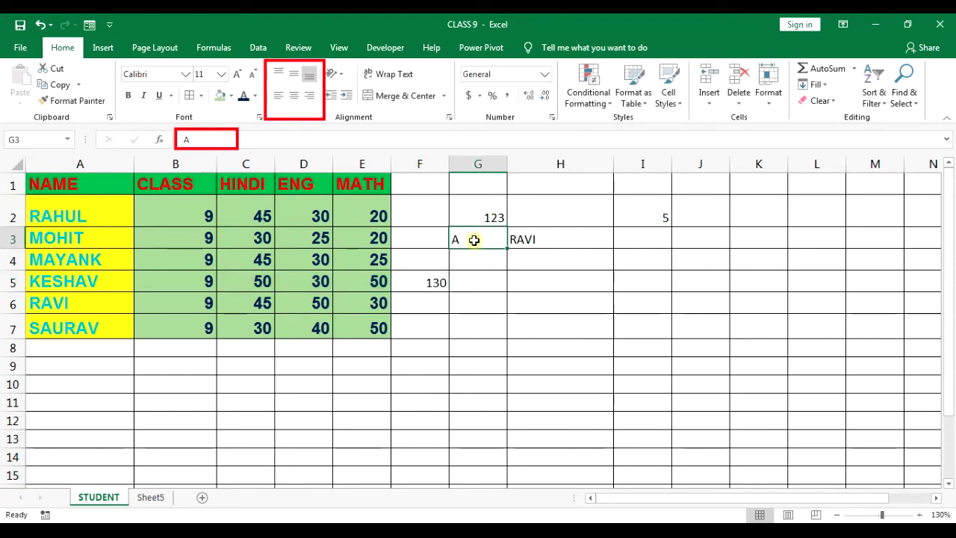
{"action": "left_click", "coordinate": [534, 240]}
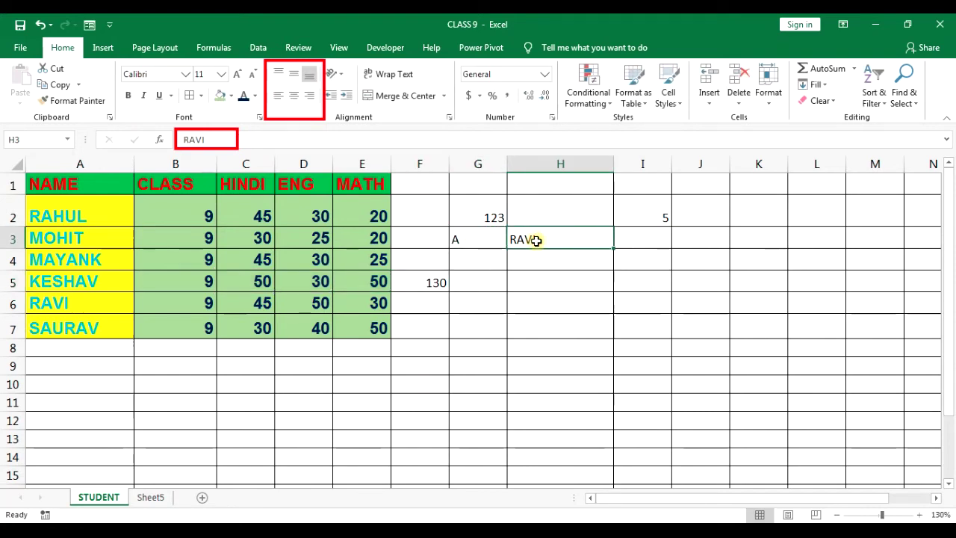
{"action": "left_click", "coordinate": [441, 280]}
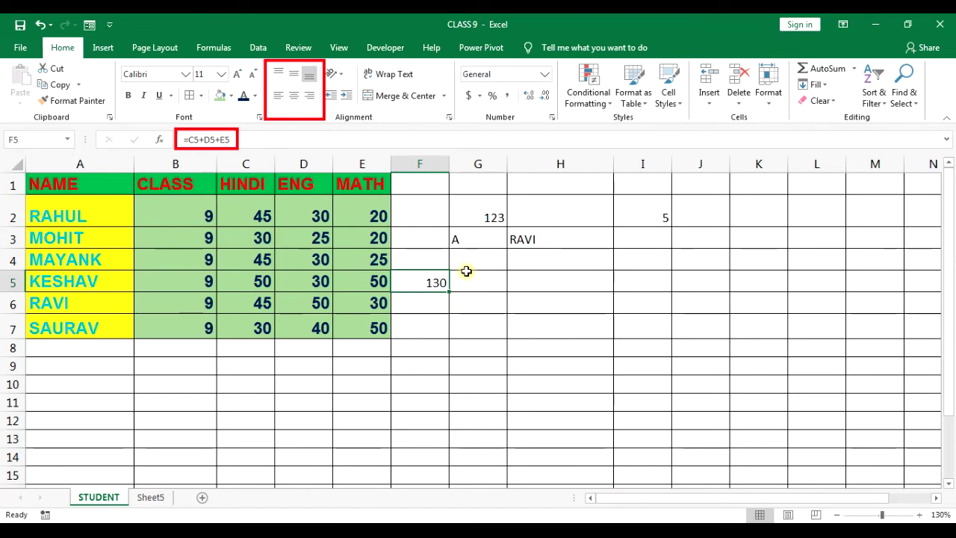
Enter a 10-digit phone number in cell H5 and check the stored value.
{"action": "left_click", "coordinate": [520, 277]}
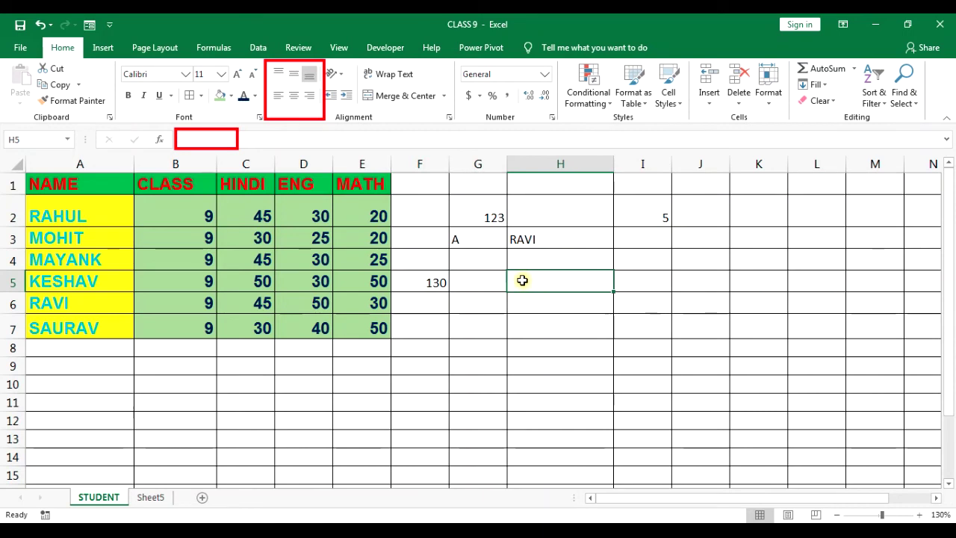
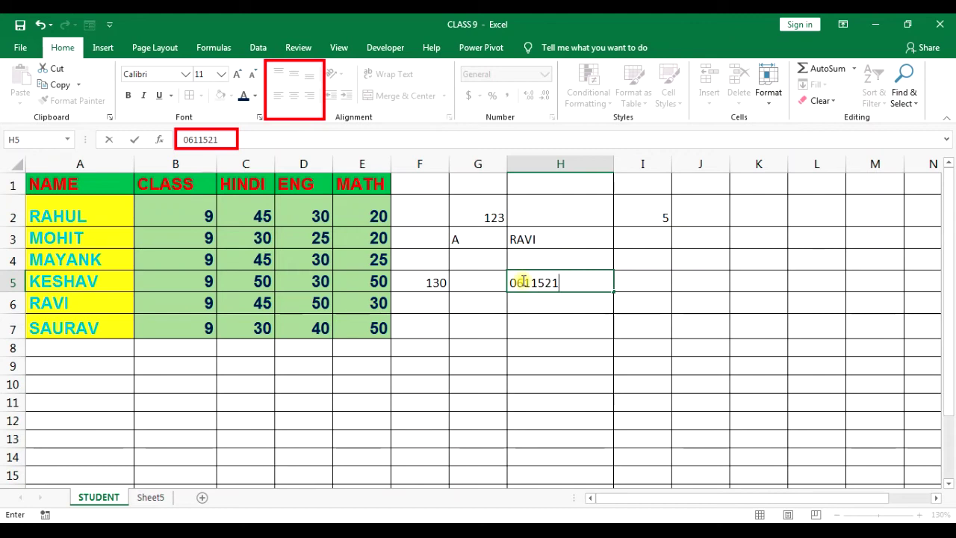
{"action": "key", "text": "Return"}
{"action": "left_click", "coordinate": [522, 280]}
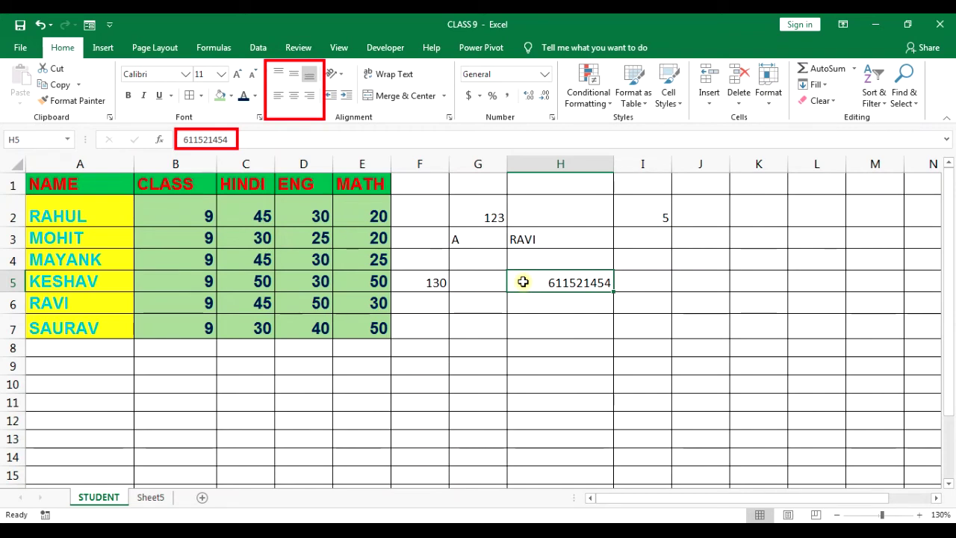
Re-edit H5 with an apostrophe and leading 0 so it is stored as text.
{"action": "double_click", "coordinate": [532, 281]}
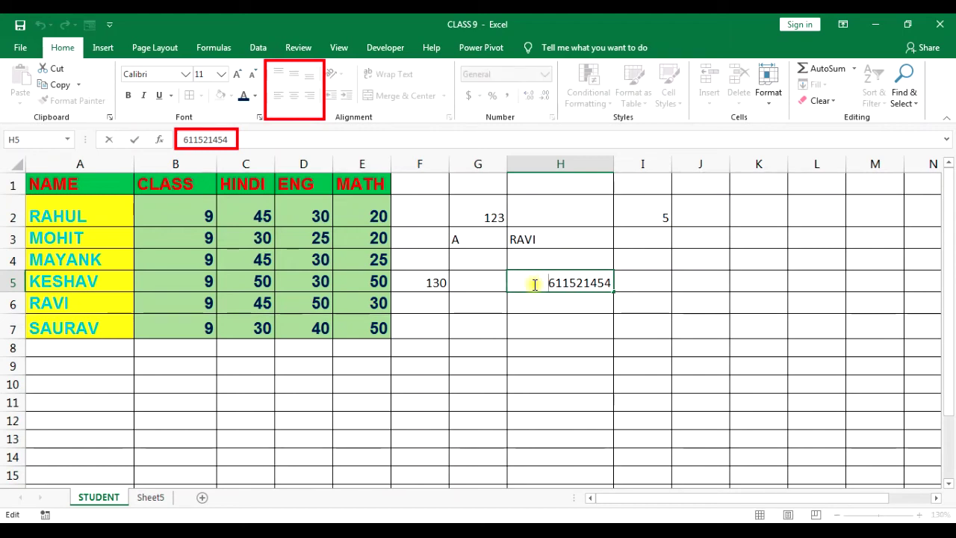
{"action": "type", "text": "'0"}
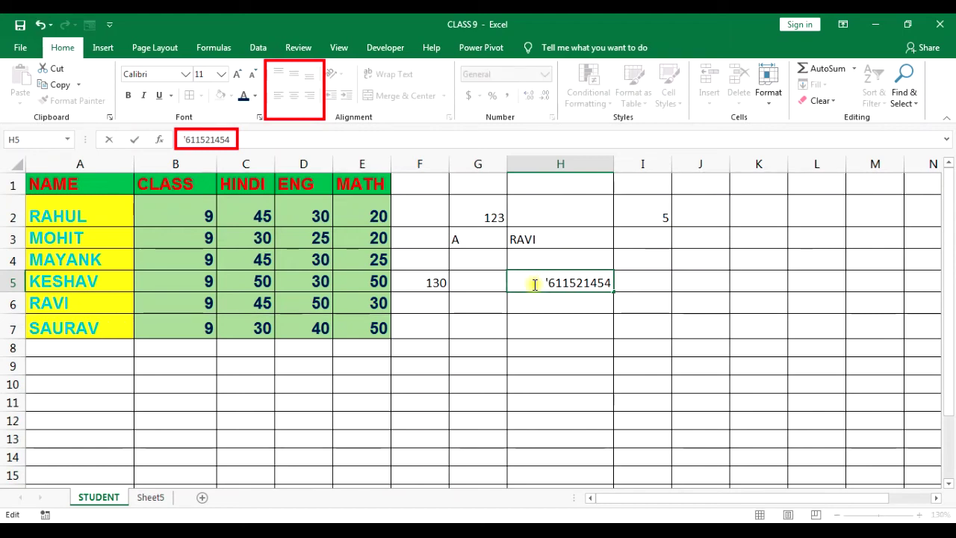
{"action": "key", "text": "Return"}
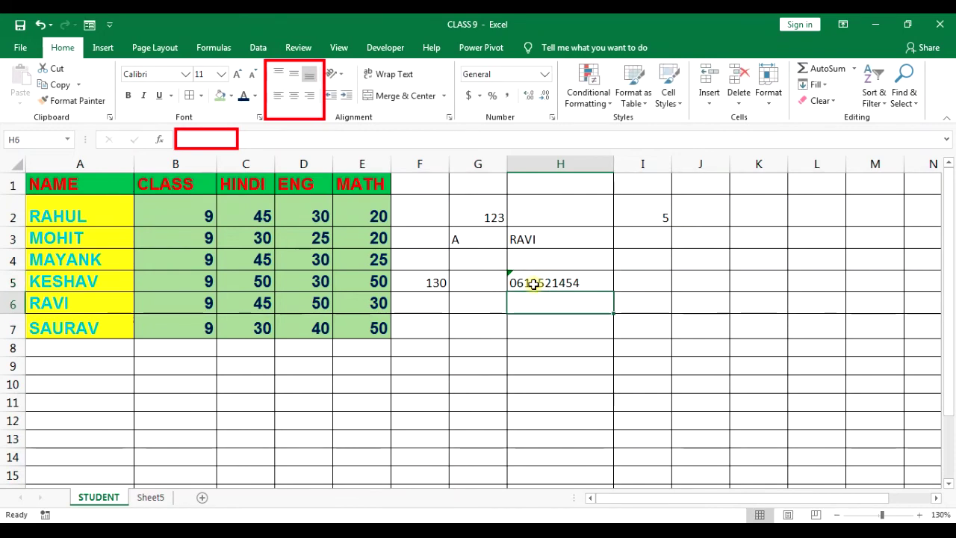
{"action": "left_click", "coordinate": [534, 283]}
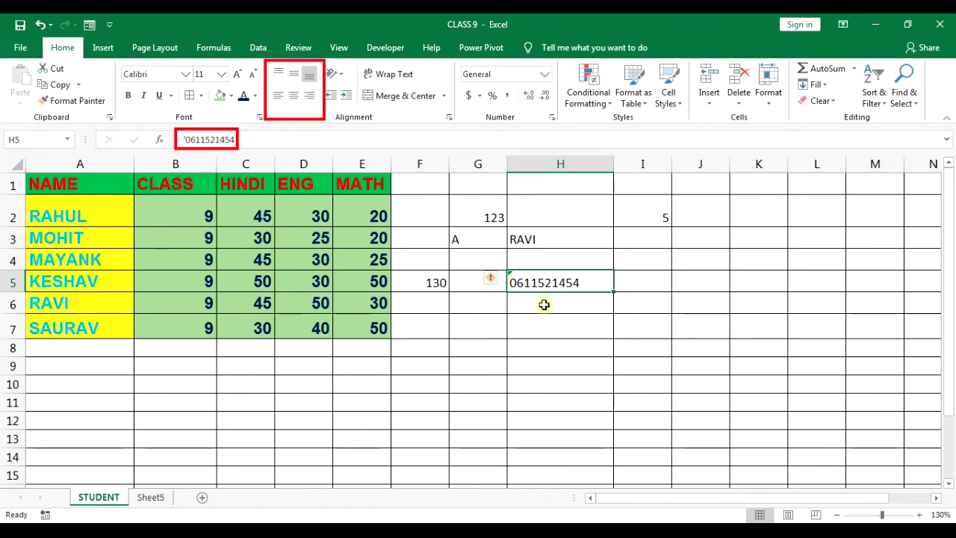
Enter the date 22-09-2020 in H7 and 22/09/2020 in H8.
{"action": "left_click", "coordinate": [544, 311]}
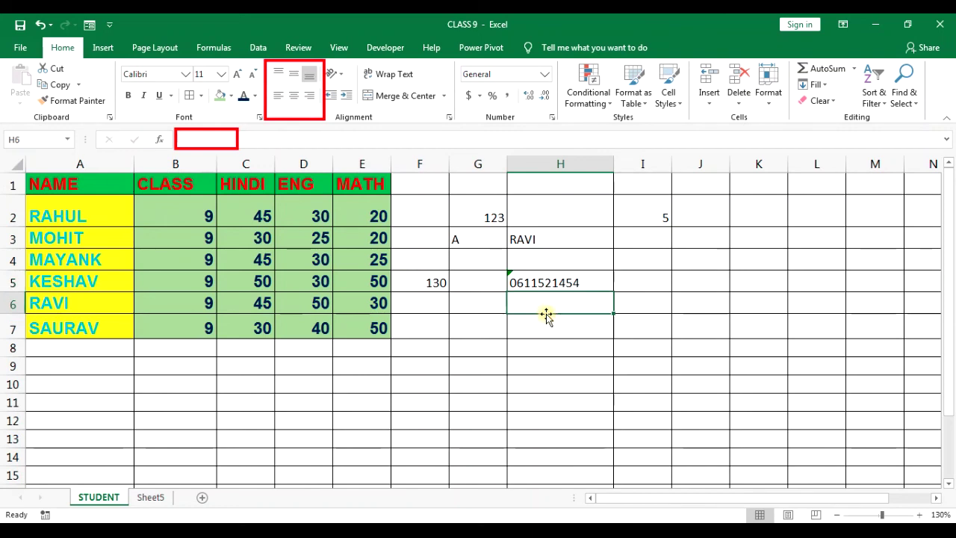
{"action": "left_click", "coordinate": [546, 334]}
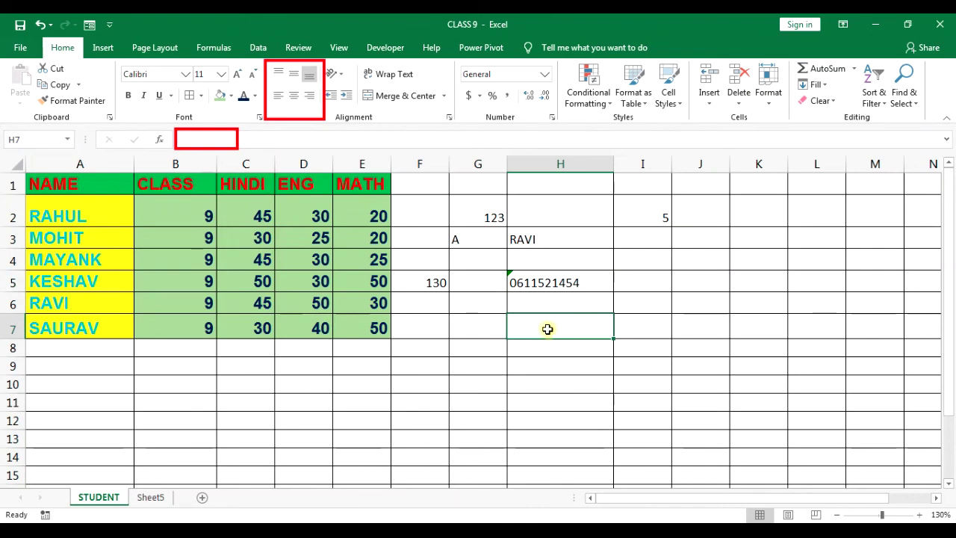
{"action": "type", "text": "2"}
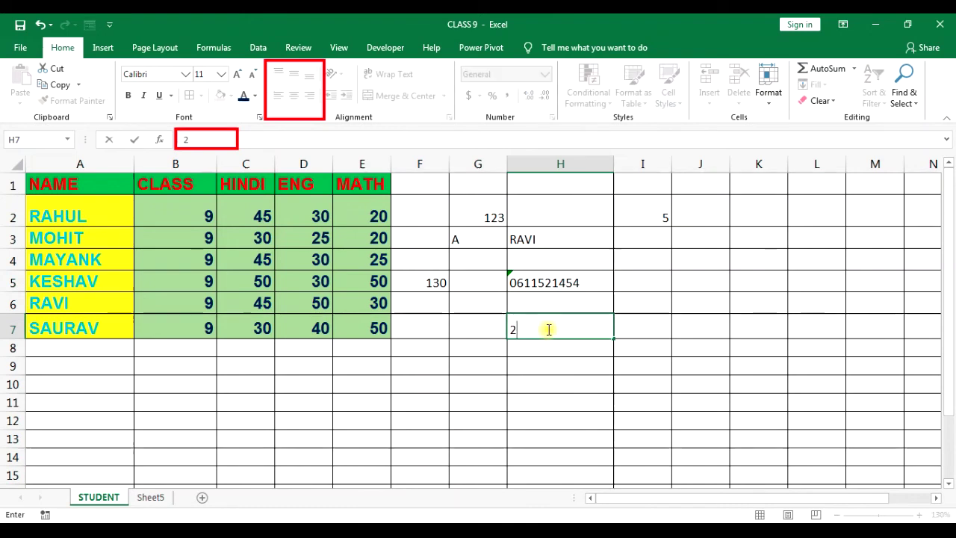
{"action": "type", "text": "2"}
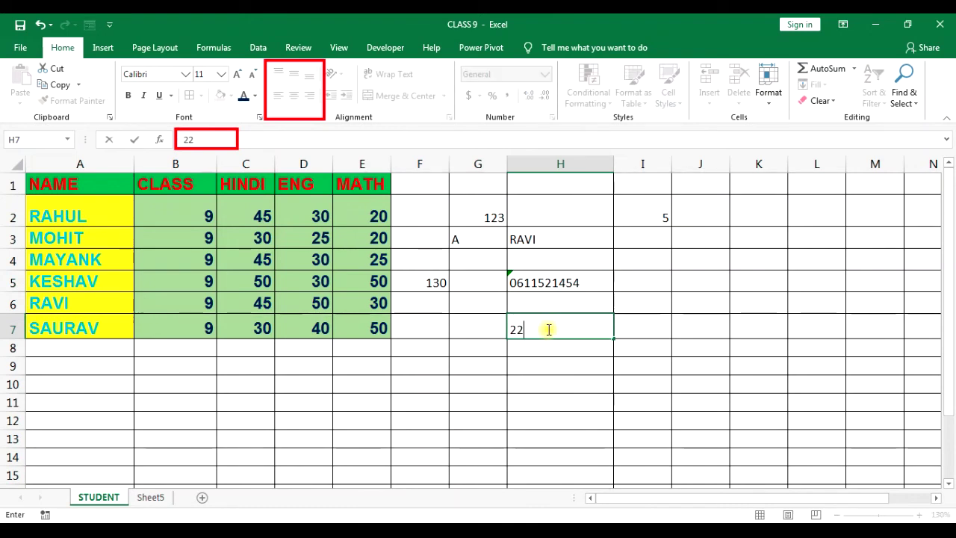
{"action": "type", "text": "-09"}
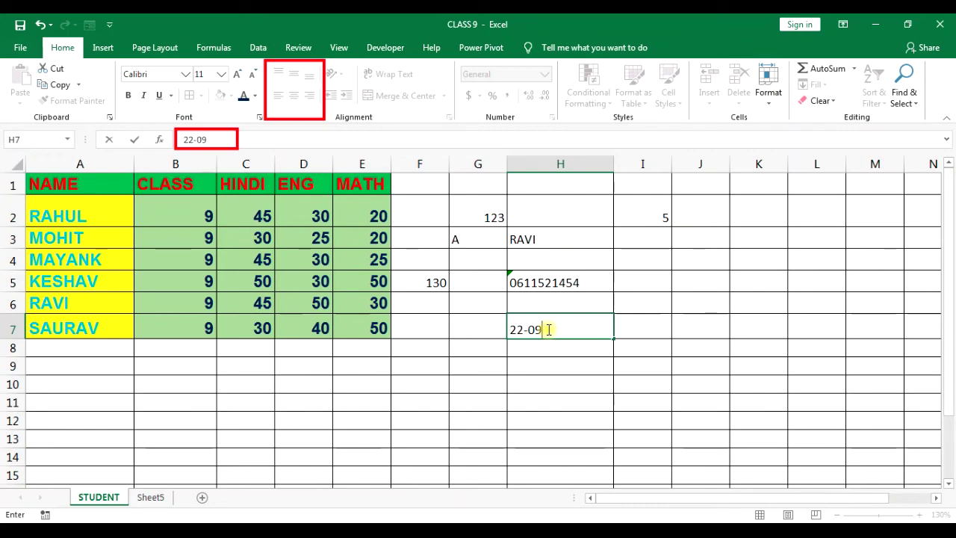
{"action": "type", "text": "-2020"}
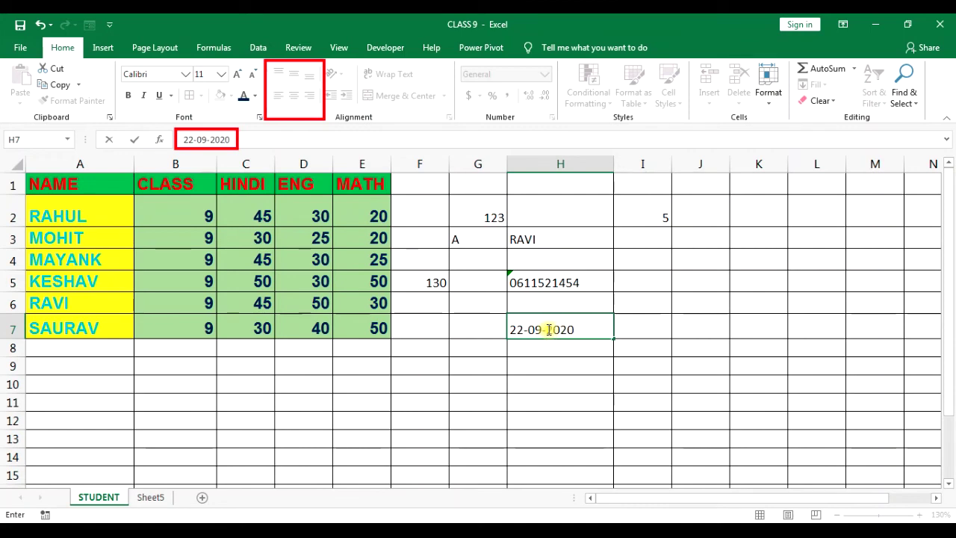
{"action": "key", "text": "Return"}
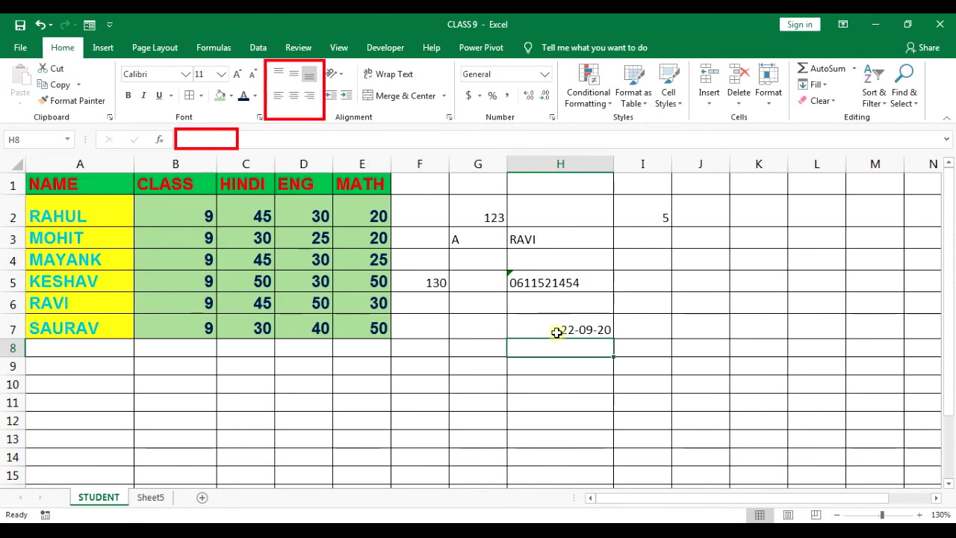
{"action": "type", "text": "22/09/"}
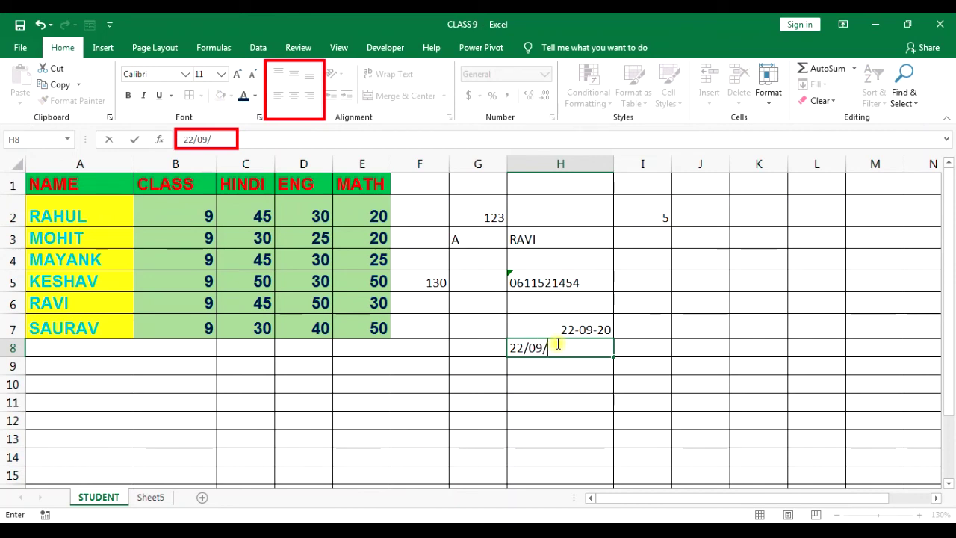
{"action": "type", "text": "2020"}
{"action": "key", "text": "Return"}
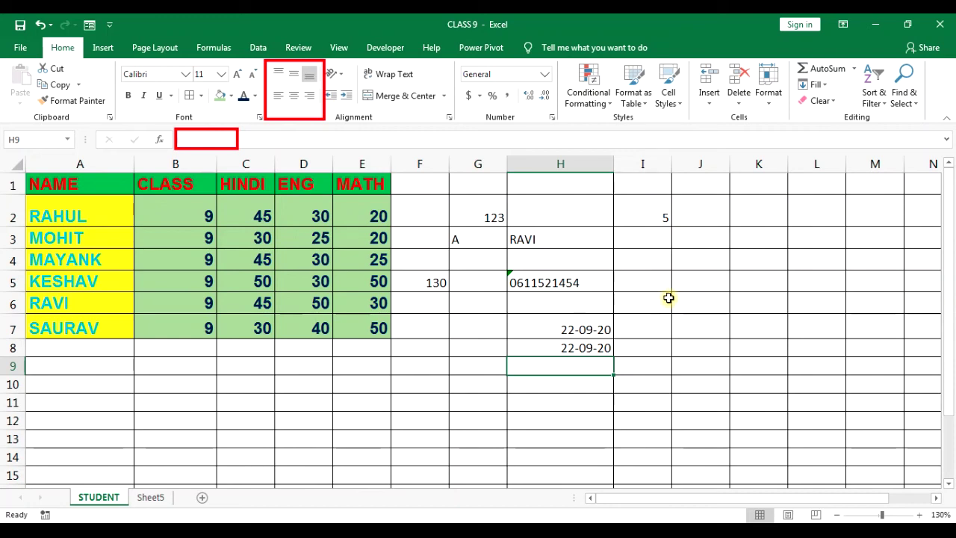
{"action": "left_click", "coordinate": [499, 454]}
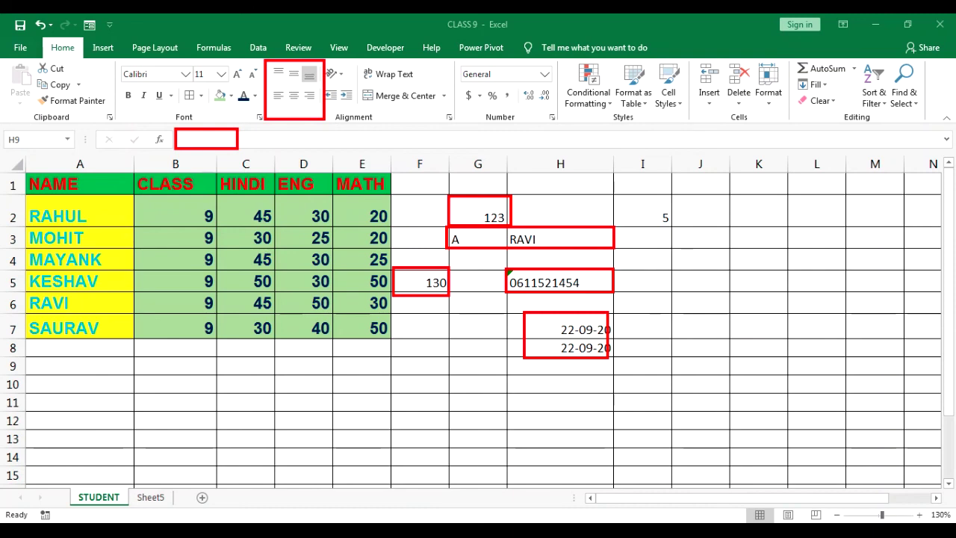
Start typing 5 in C2, then cancel so the HINDI mark stays 45.
{"action": "left_click", "coordinate": [387, 384]}
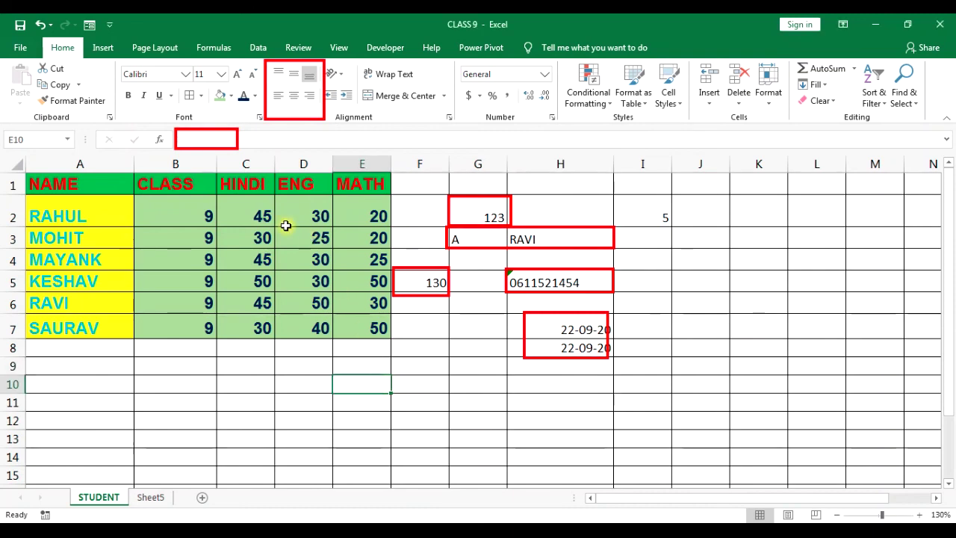
{"action": "left_click", "coordinate": [264, 218]}
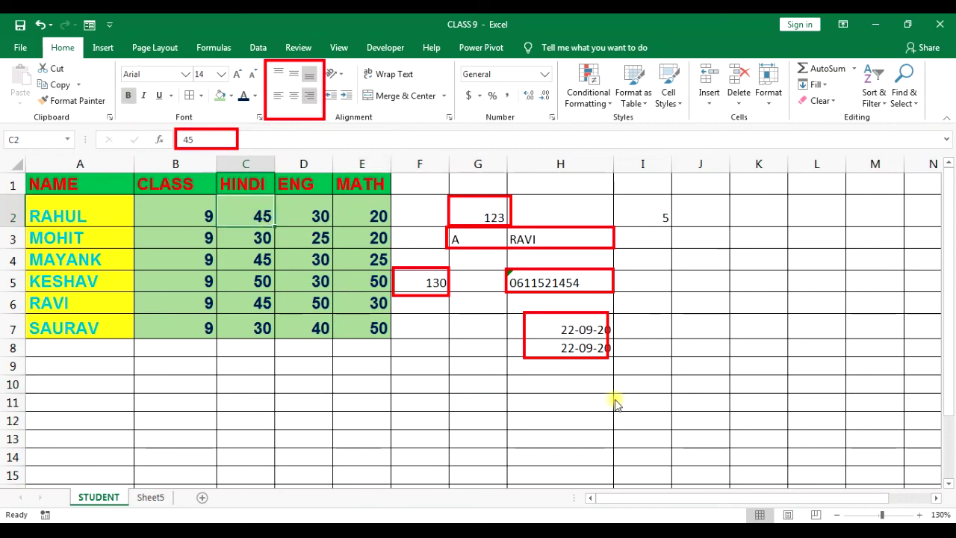
{"action": "type", "text": "5"}
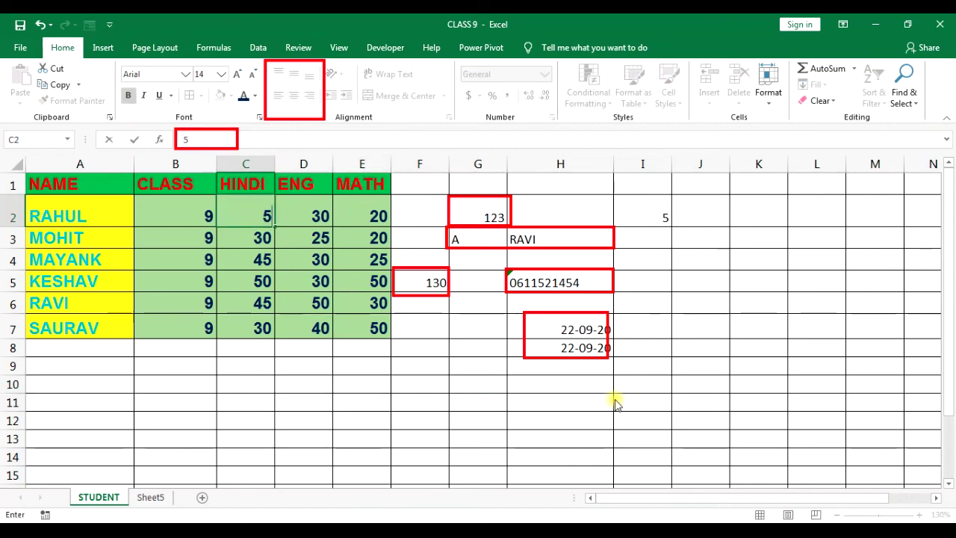
{"action": "key", "text": "Escape"}
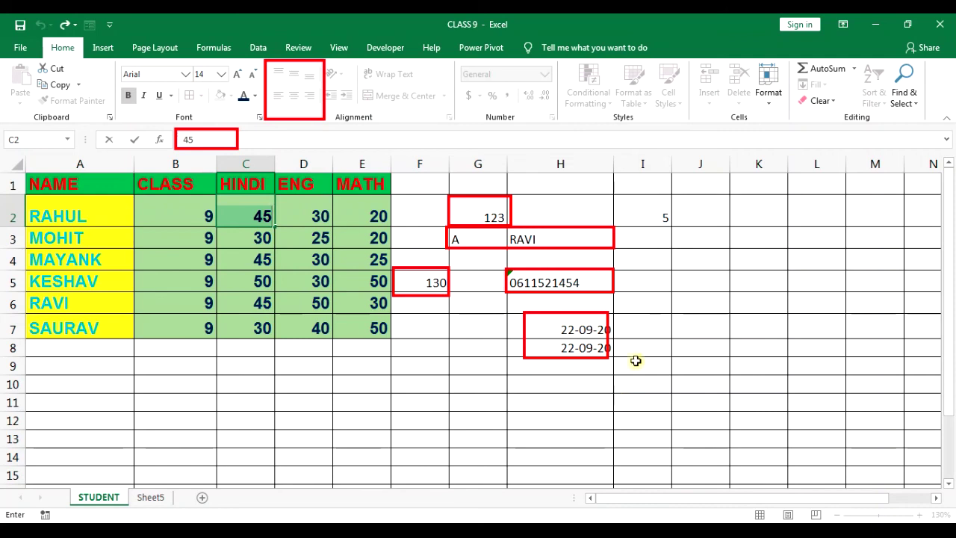
Change the ENG mark in D2 from 30 to 40 and verify it.
{"action": "left_click", "coordinate": [357, 306]}
{"action": "left_click", "coordinate": [322, 213]}
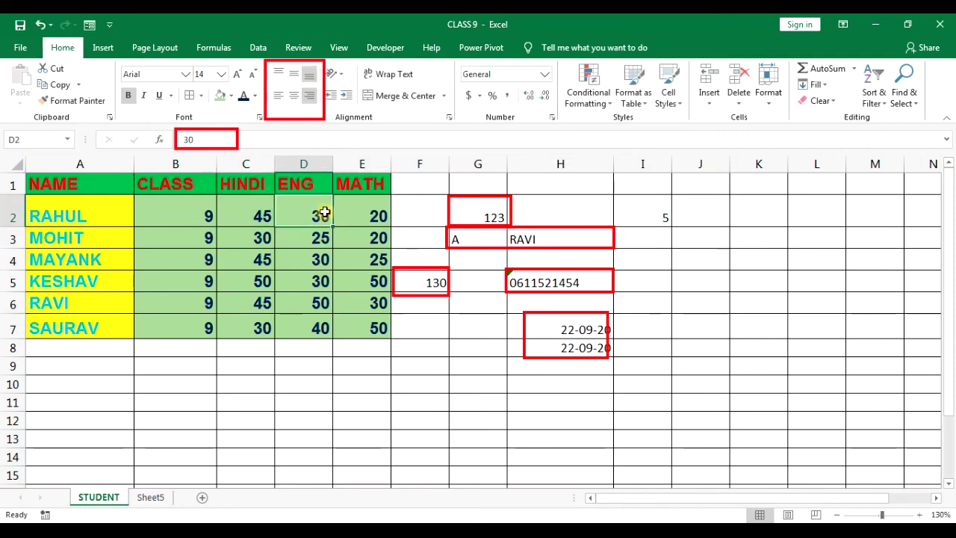
{"action": "double_click", "coordinate": [324, 214]}
{"action": "key", "text": "BackSpace"}
{"action": "type", "text": "4"}
{"action": "left_click", "coordinate": [329, 284]}
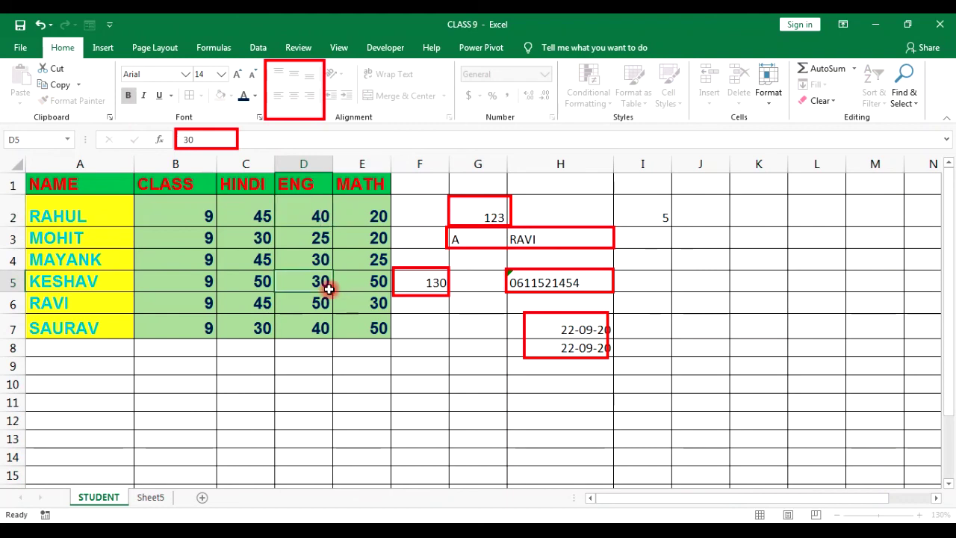
{"action": "left_click", "coordinate": [319, 218]}
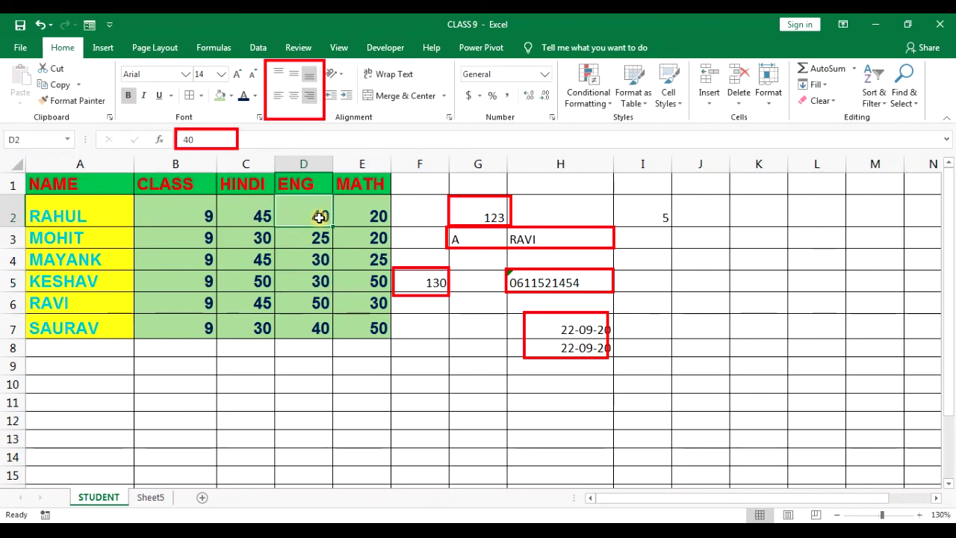
{"action": "key", "text": "F2"}
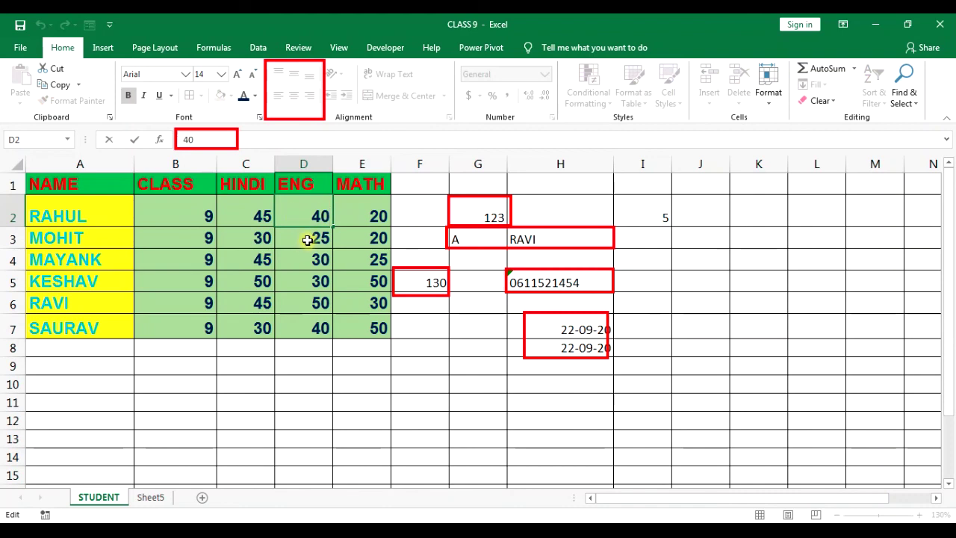
{"action": "left_click", "coordinate": [308, 239]}
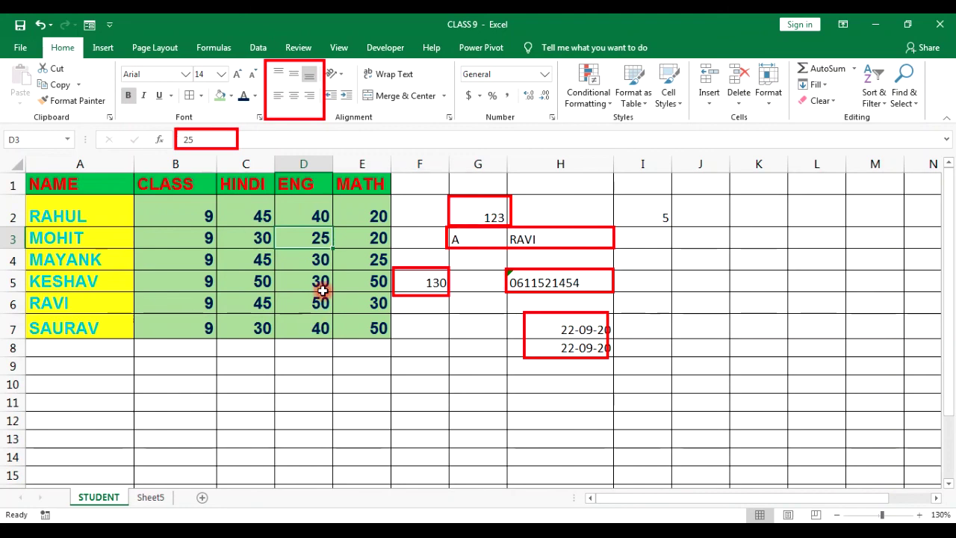
Try entering 20 in D5, then undo it to keep 30.
{"action": "left_click", "coordinate": [322, 289]}
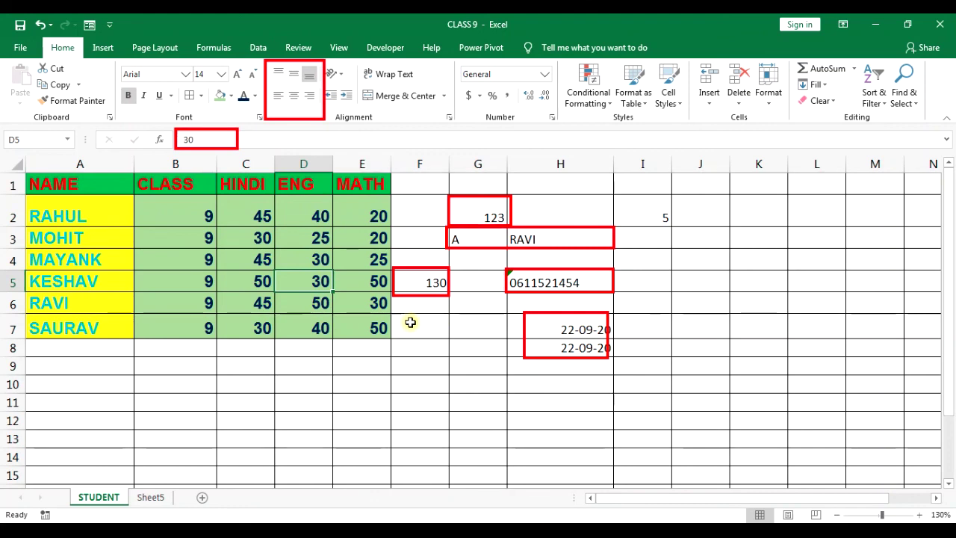
{"action": "type", "text": "20"}
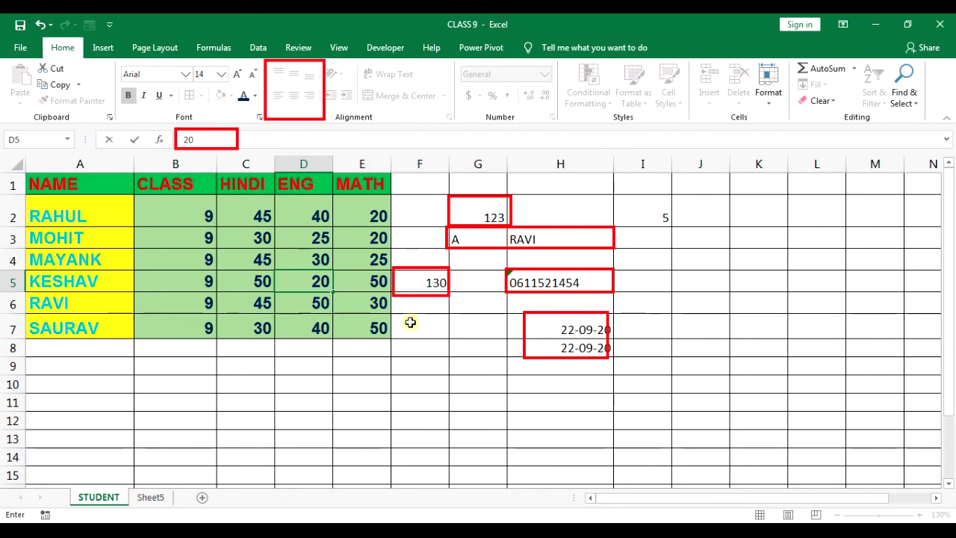
{"action": "key", "text": "ctrl+z"}
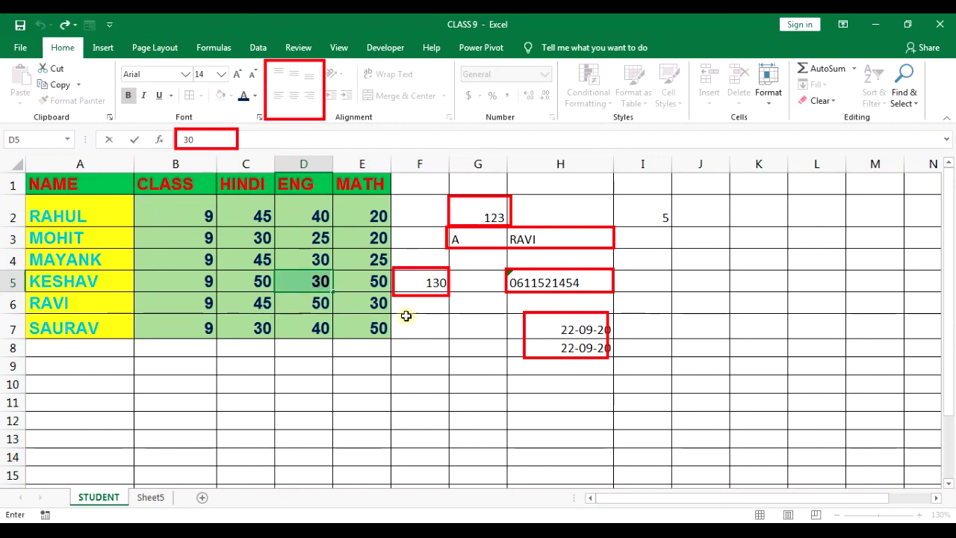
{"action": "left_click", "coordinate": [350, 314]}
Replace the D5 mark with 50 so the F5 total becomes 150.
{"action": "left_click", "coordinate": [302, 282]}
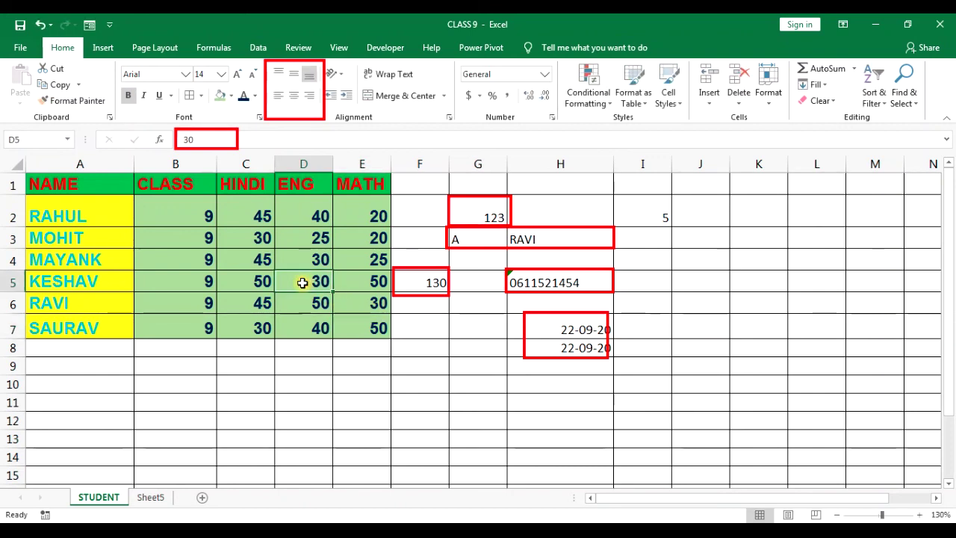
{"action": "left_click", "coordinate": [306, 286]}
{"action": "double_click", "coordinate": [306, 287]}
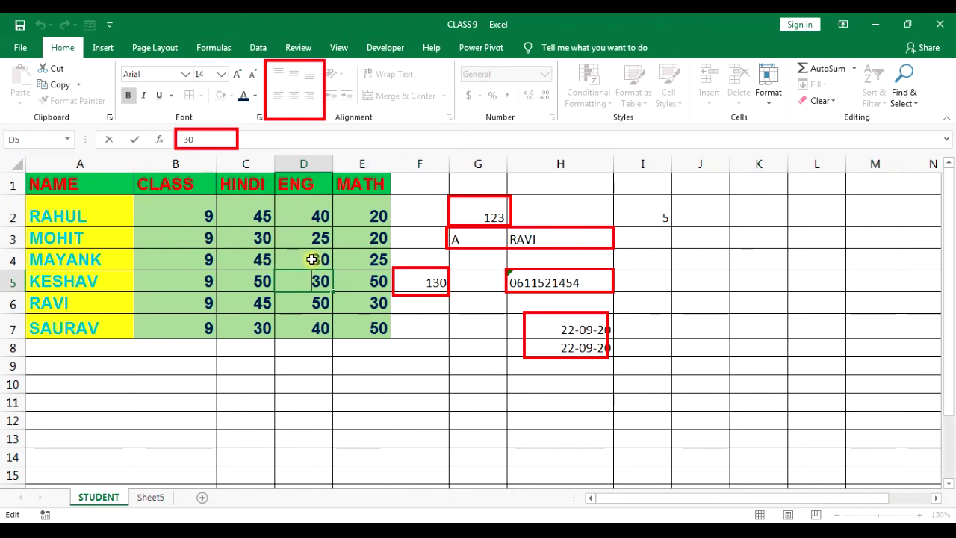
{"action": "key", "text": "Right"}
{"action": "key", "text": "Right"}
{"action": "key", "text": "BackSpace"}
{"action": "key", "text": "BackSpace"}
{"action": "type", "text": "50"}
{"action": "key", "text": "Return"}
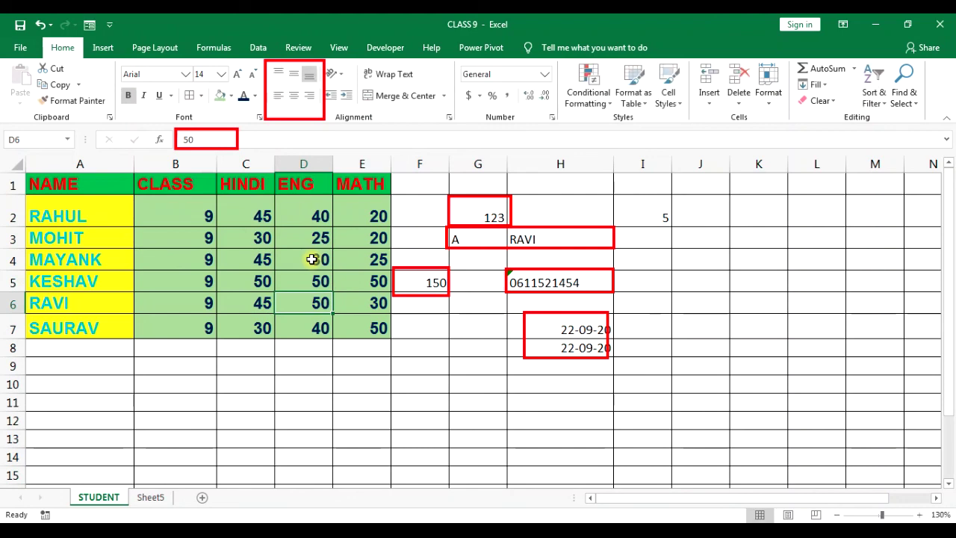